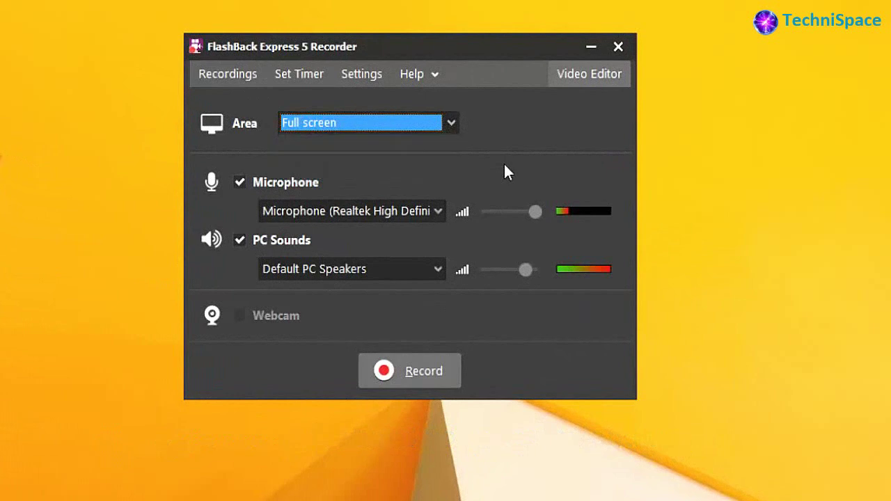
# Step: Examine the scheduled recording options and the recorder's sound, webcam, record mode, desktop and keystroke recording settings
pyautogui.click(310, 76)
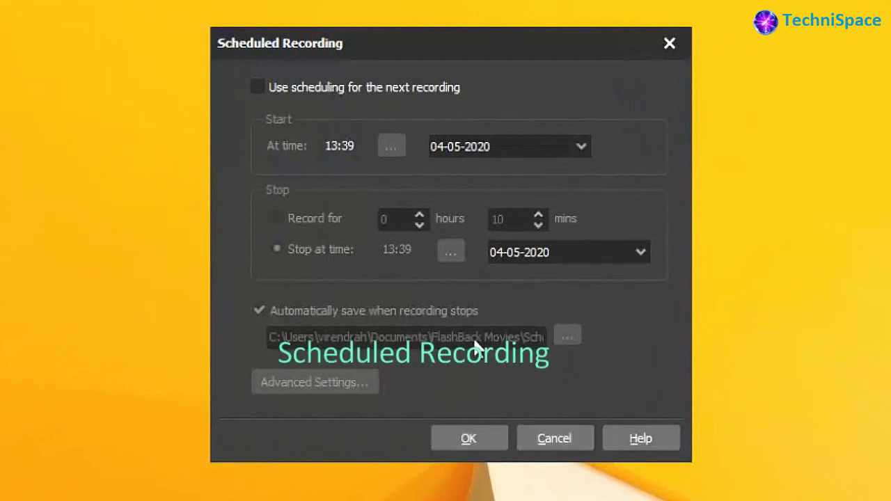
pyautogui.click(560, 439)
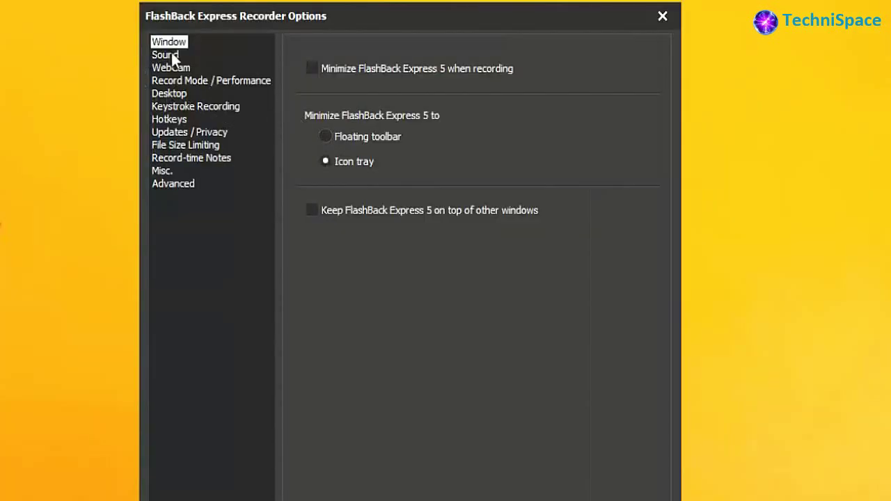
pyautogui.click(172, 55)
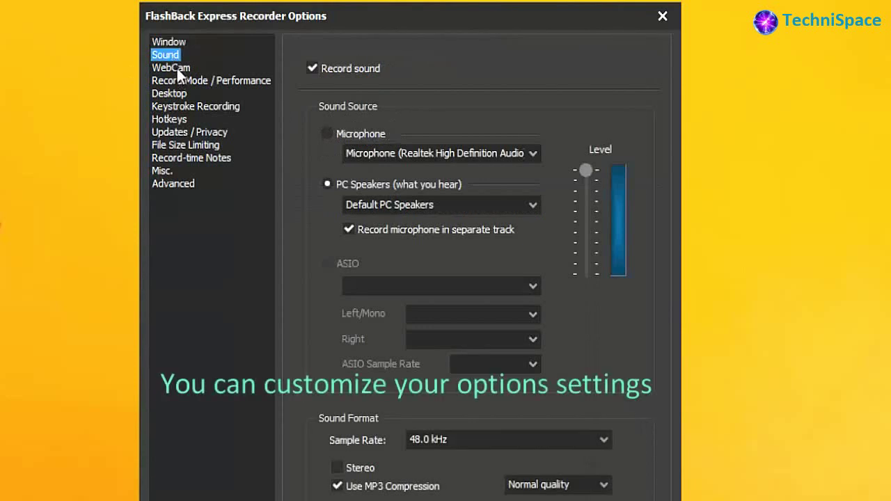
pyautogui.click(176, 70)
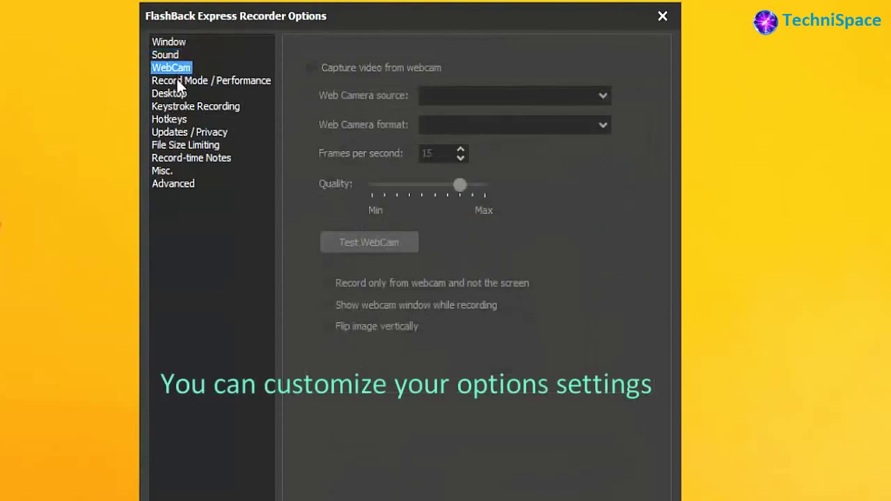
pyautogui.click(177, 80)
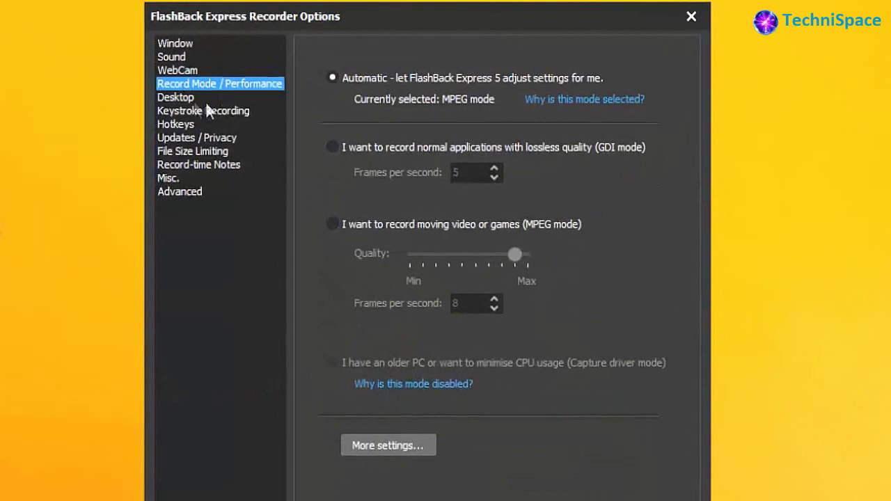
pyautogui.click(174, 102)
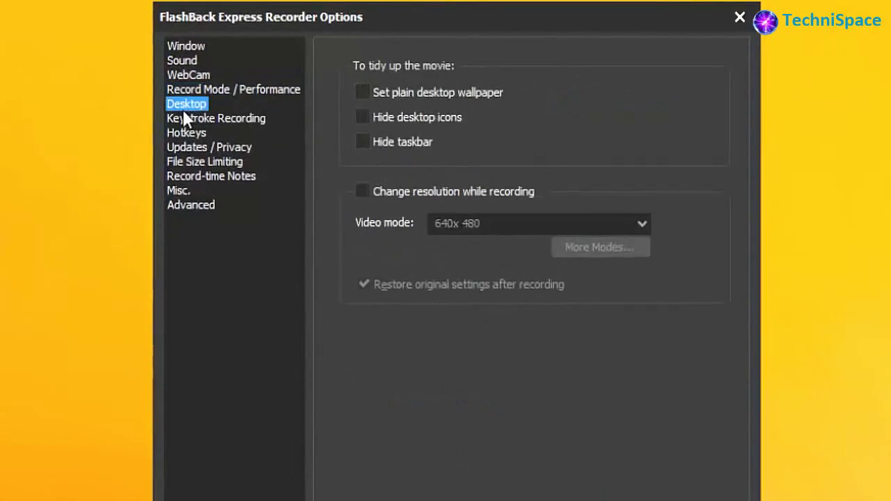
pyautogui.click(190, 124)
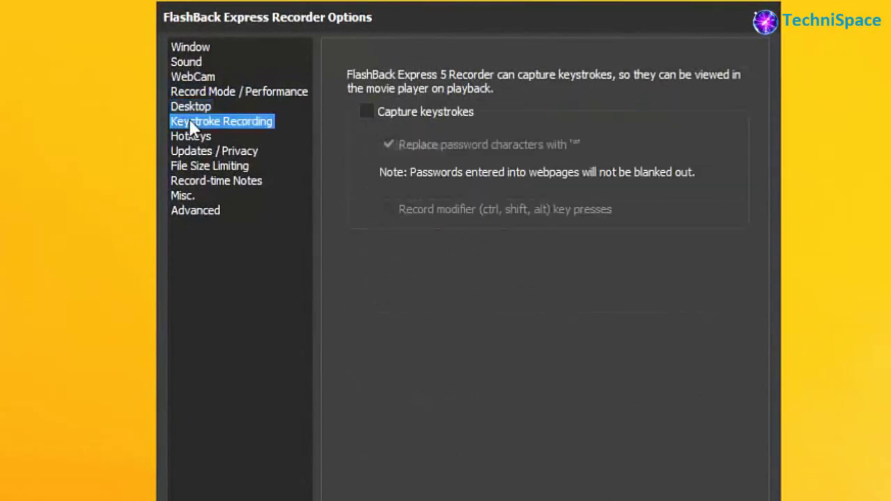
# Step: Set the recorder's hotkey for Record to Ctrl + Shift + R
pyautogui.click(193, 143)
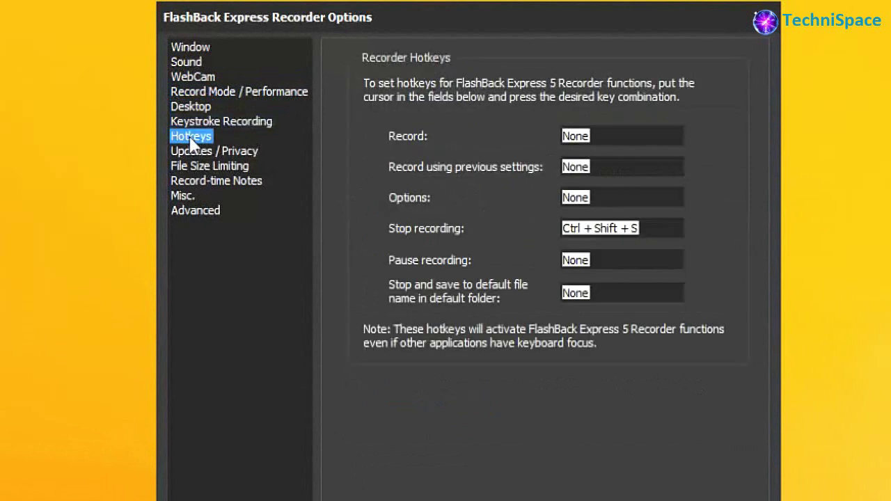
pyautogui.click(586, 138)
pyautogui.hotkey('ctrl', 'shift')
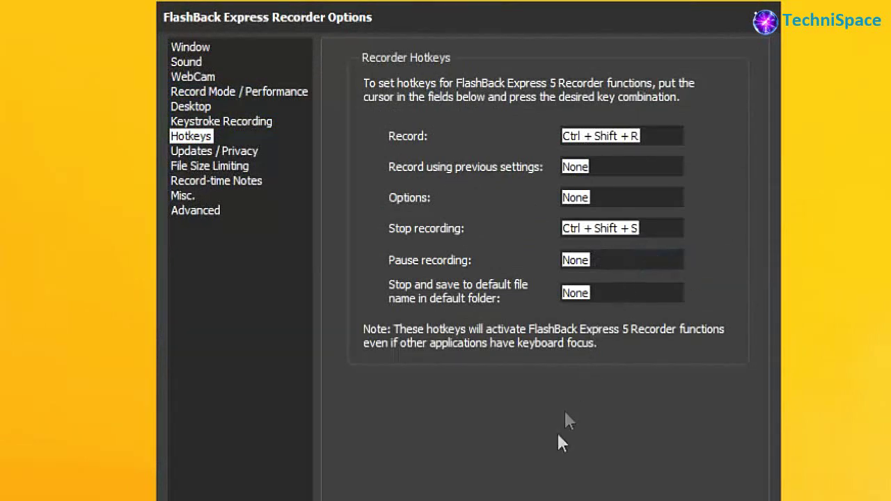
# Step: Review the recorder's updates and privacy, file size limiting, record-time notes, miscellaneous and advanced settings
pyautogui.click(202, 155)
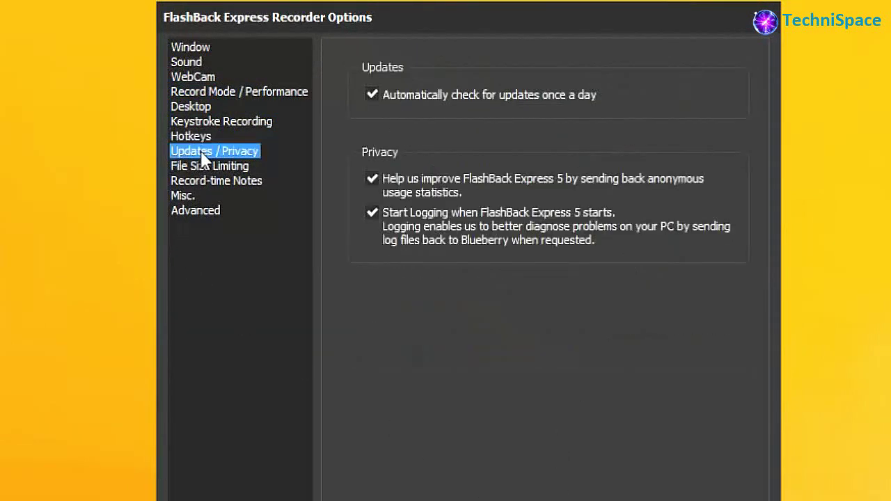
pyautogui.click(207, 167)
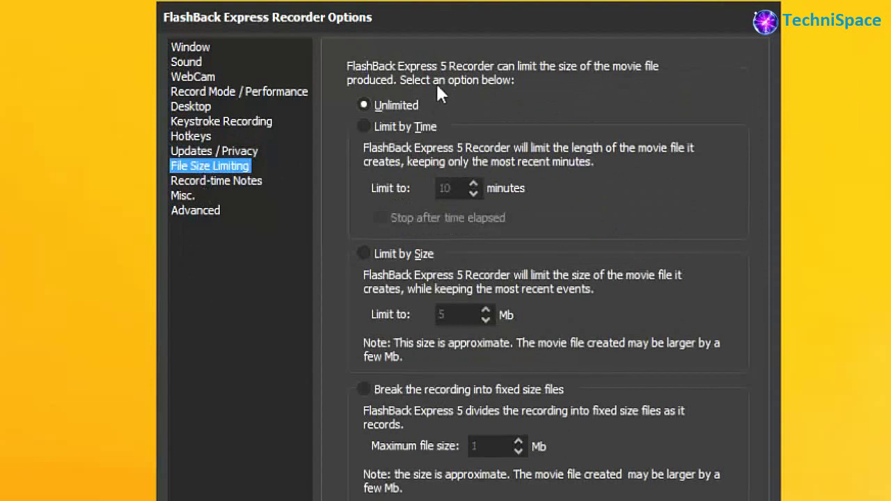
pyautogui.click(228, 185)
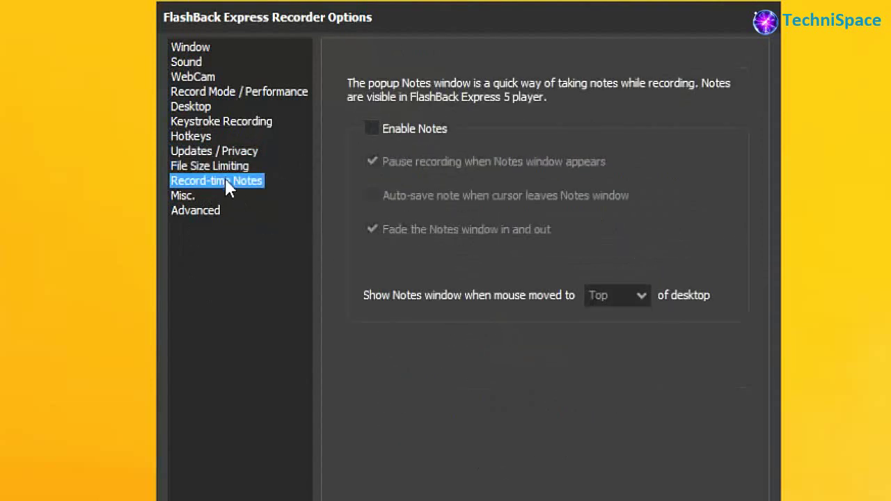
pyautogui.click(190, 195)
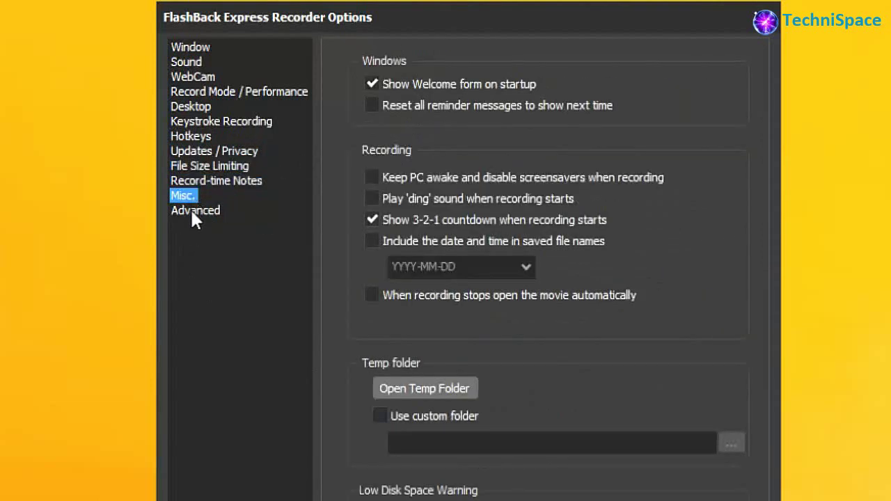
pyautogui.click(195, 212)
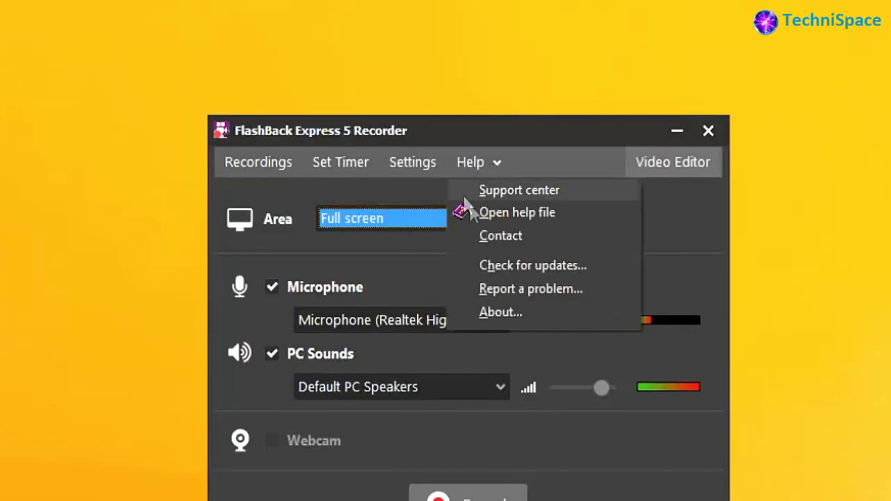
# Step: Open the FlashBack help file and read through the System Requirements topic
pyautogui.click(489, 213)
pyautogui.click(56, 217)
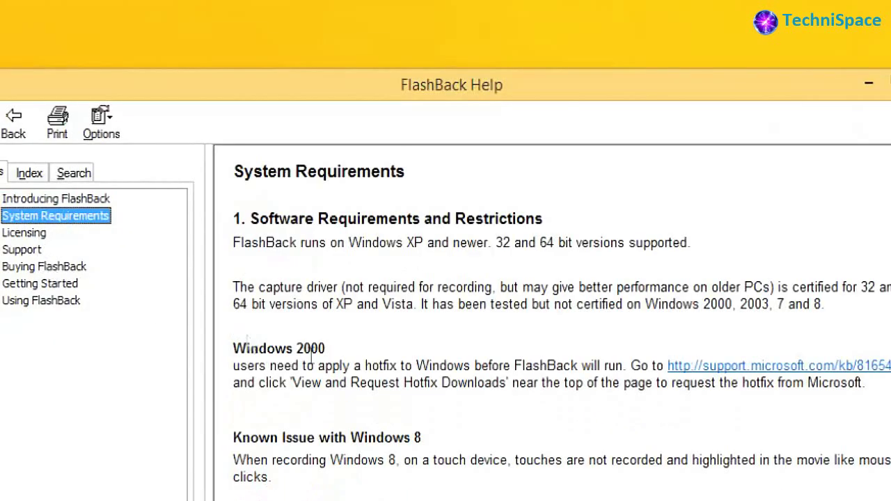
pyautogui.click(392, 412)
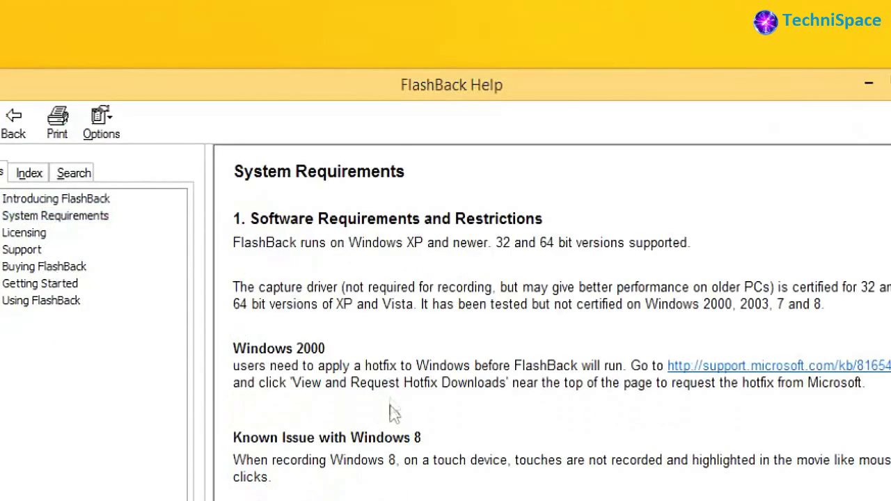
pyautogui.scroll(-5, 552, 320)
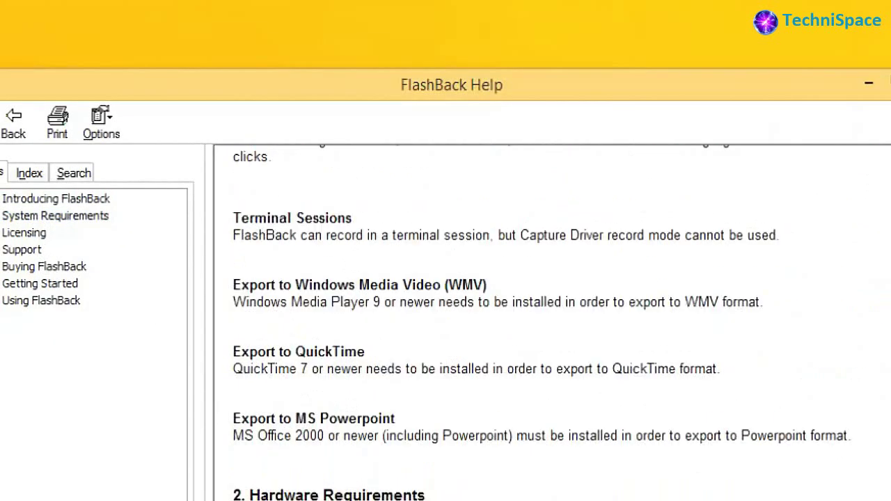
# Step: Browse the help topics on licensing, support, FlashBack basics, and recording, playing back, sharing and exporting movies
pyautogui.click(24, 234)
pyautogui.click(24, 266)
pyautogui.click(25, 251)
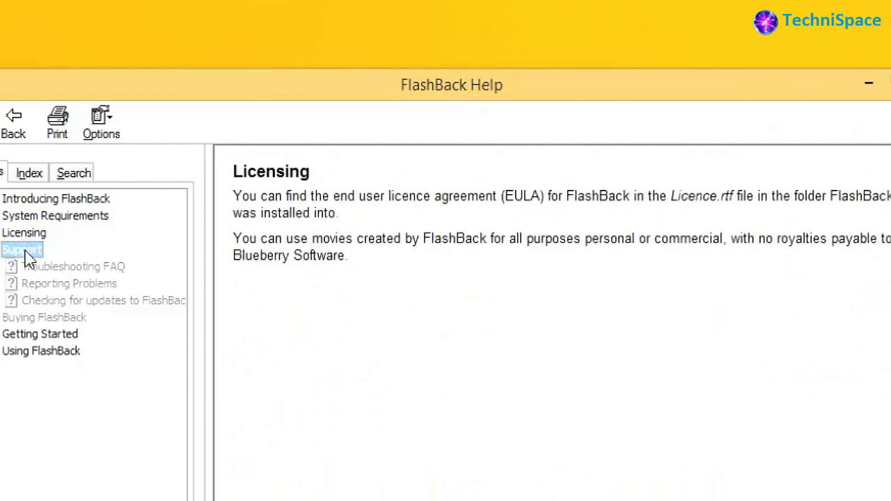
pyautogui.click(54, 335)
pyautogui.click(59, 300)
pyautogui.scroll(-3, 302, 411)
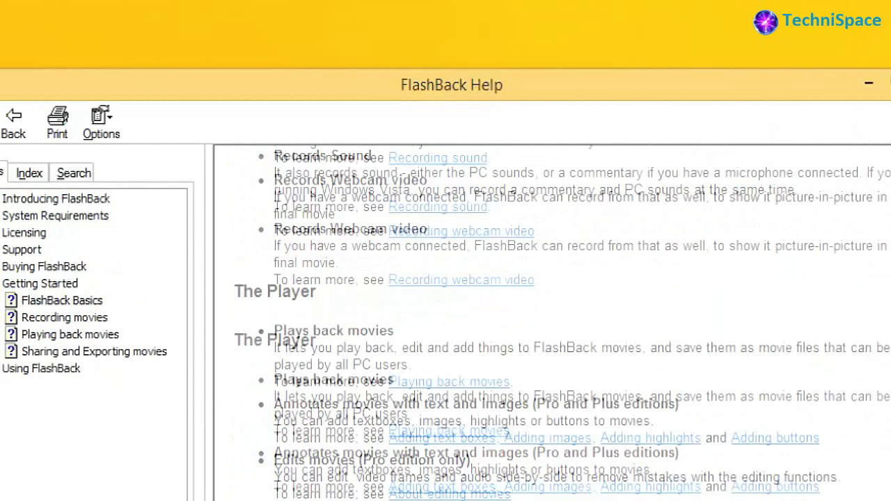
pyautogui.click(64, 319)
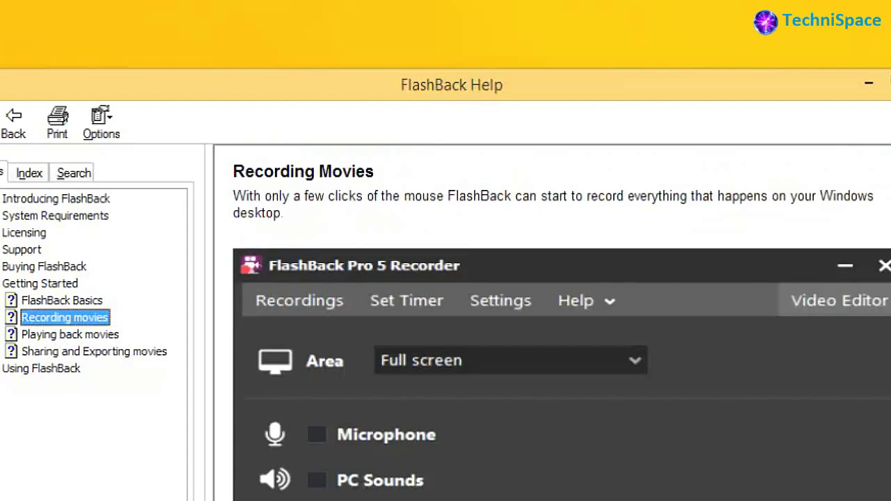
pyautogui.click(58, 337)
pyautogui.click(63, 353)
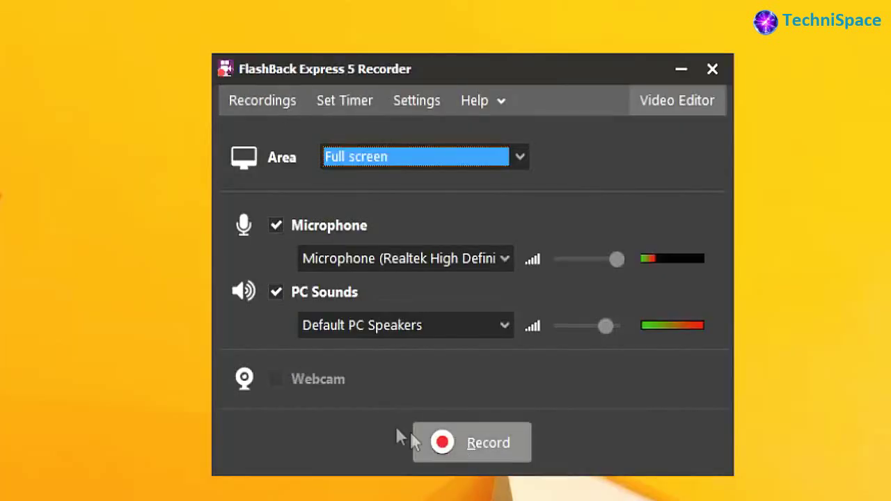
# Step: Start a full-screen recording with microphone and PC sounds enabled
pyautogui.click(467, 441)
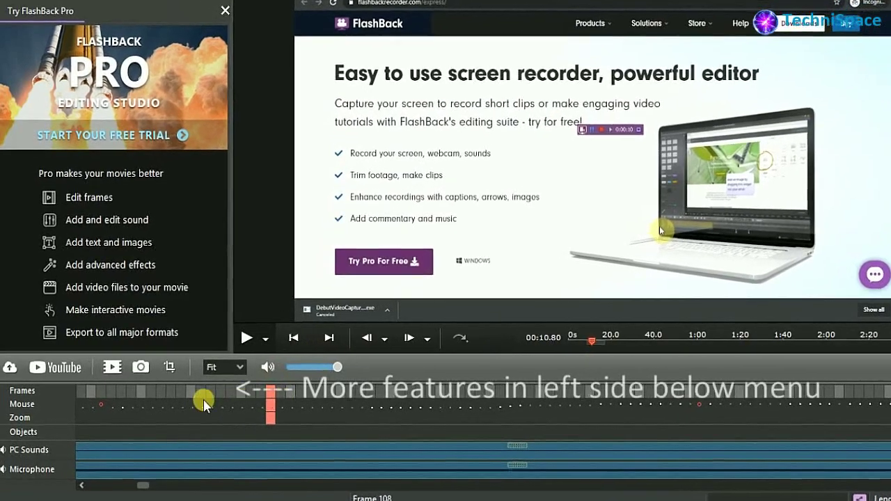
# Step: Select a short range of frames on the timeline, preview the recorded movie, and go back to about 9.4 seconds
pyautogui.moveTo(264, 408); pyautogui.dragTo(191, 408)
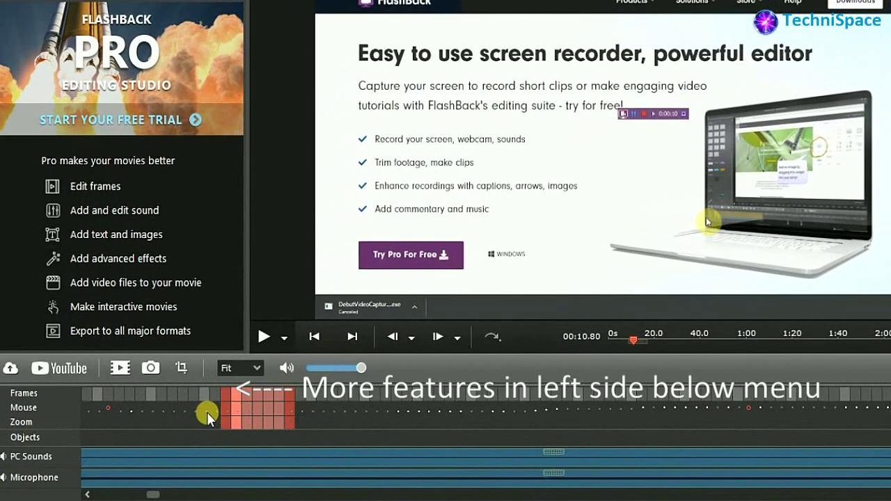
pyautogui.click(260, 338)
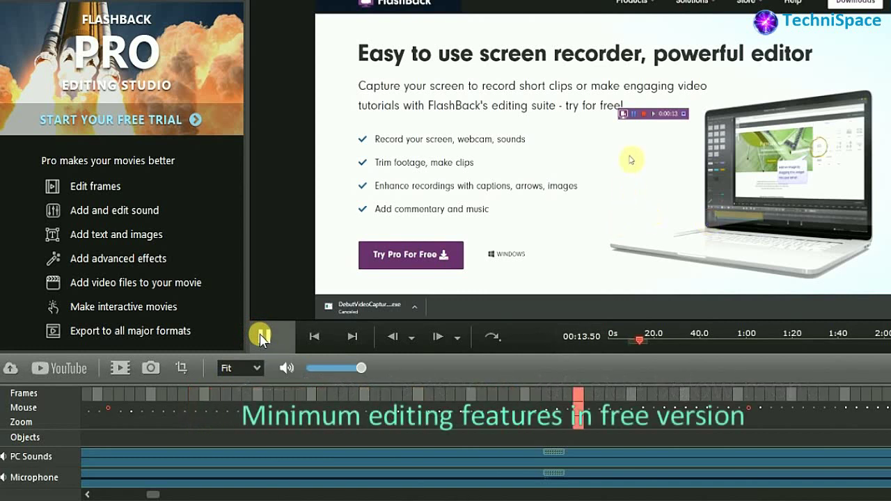
pyautogui.click(135, 403)
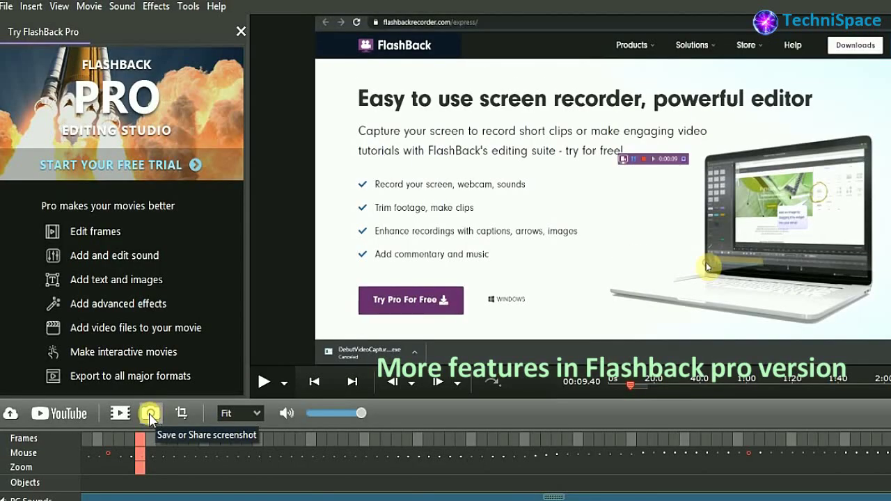
# Step: Choose MPEG4 as the movie's export format and review its frame rate, video and sound quality, and general settings
pyautogui.click(122, 414)
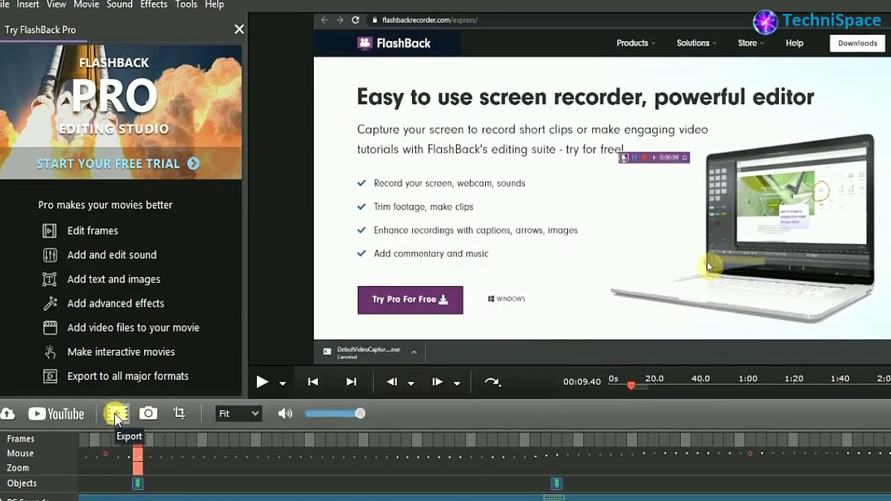
pyautogui.click(117, 415)
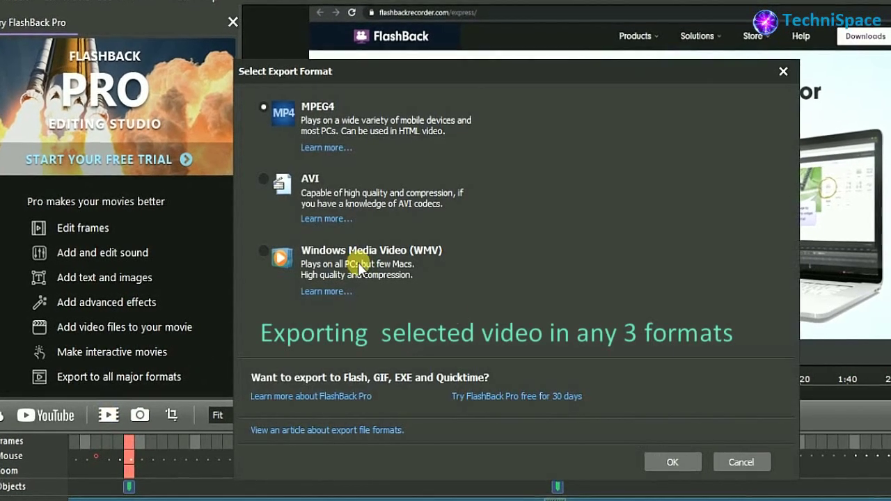
pyautogui.click(669, 467)
pyautogui.click(452, 91)
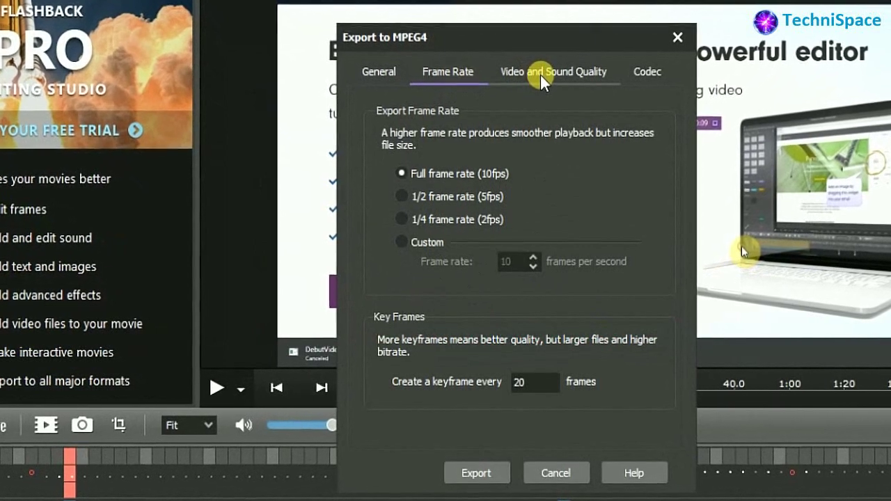
pyautogui.click(540, 80)
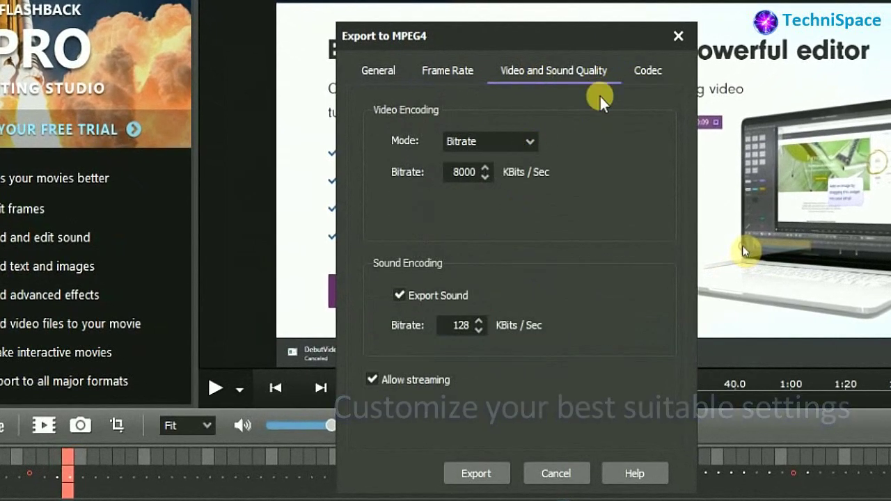
pyautogui.click(376, 73)
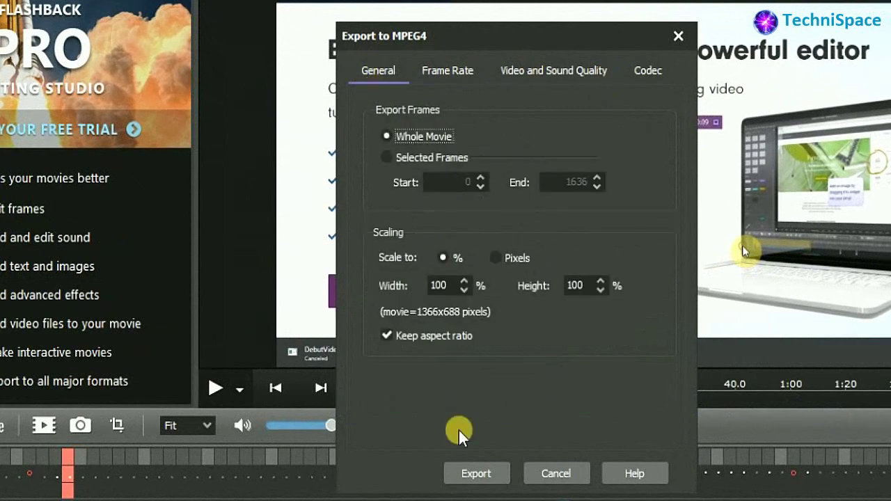
# Step: Export the whole movie as an MP4 file named "flashback screen recoder-new" in the FlashBack Movies folder
pyautogui.click(475, 476)
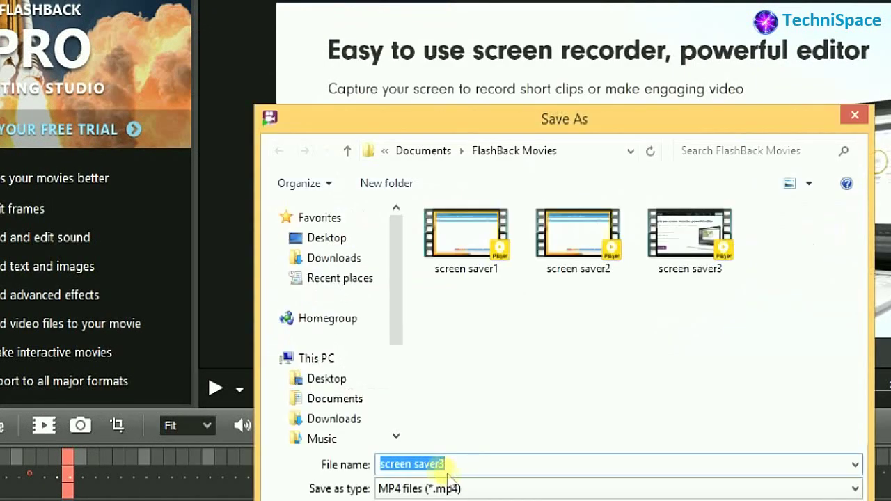
pyautogui.write('flashback screen recoder-new')
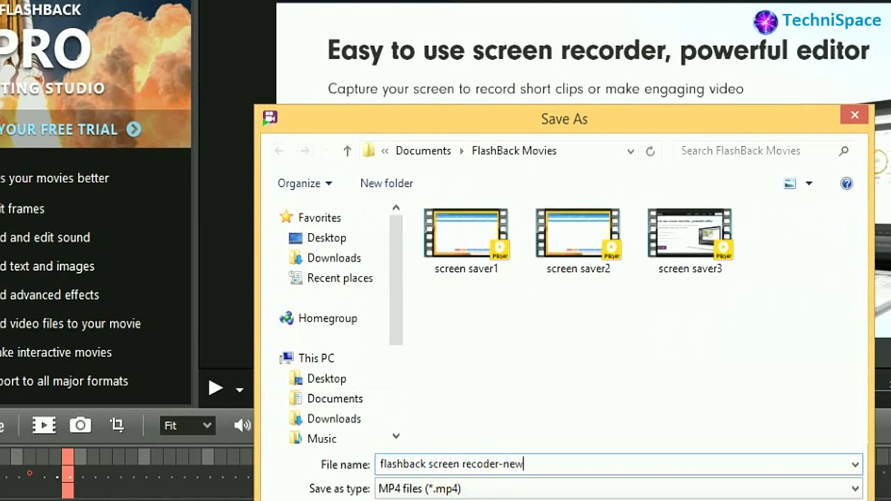
pyautogui.press('Return')
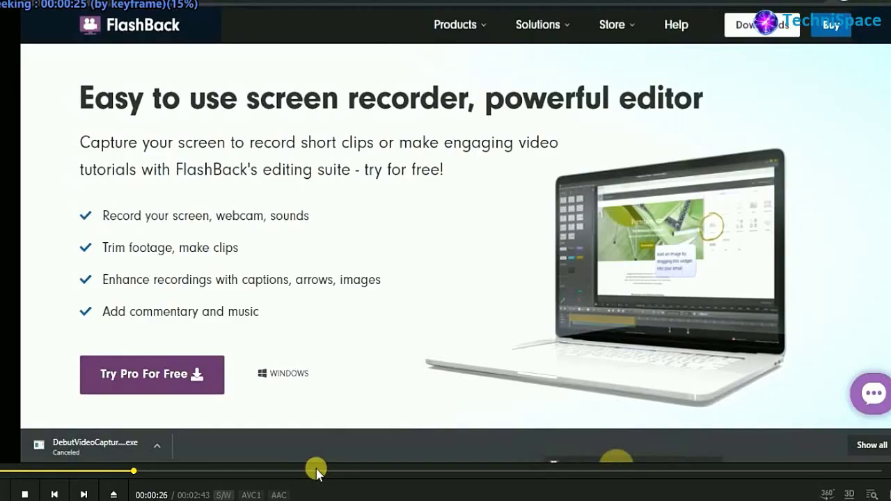
# Step: Skim through the exported video in the media player by skipping ahead to later parts
pyautogui.moveTo(135, 471); pyautogui.dragTo(531, 471)
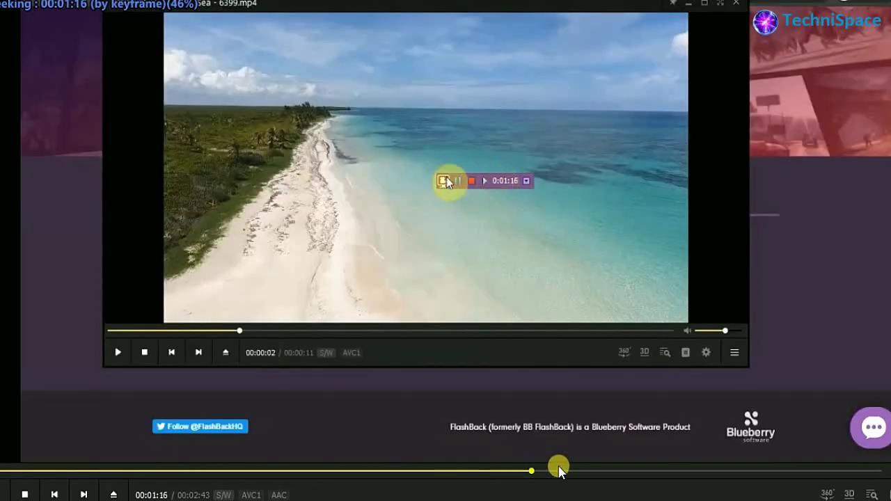
pyautogui.moveTo(619, 472); pyautogui.dragTo(673, 471)
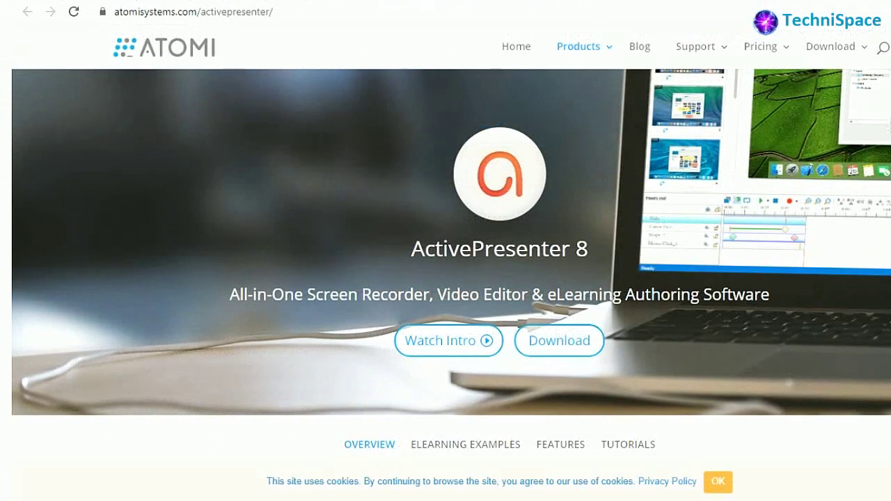
# Step: Switch to ActivePresenter and create a new capture project named "test" with the Record Software Demonstration profile
pyautogui.scroll(-5, 445, 278)
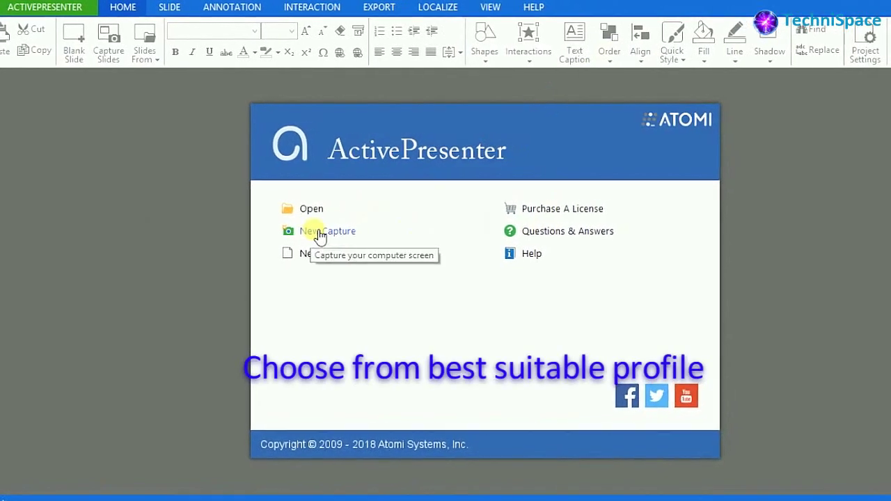
pyautogui.click(311, 237)
pyautogui.moveTo(503, 152); pyautogui.dragTo(618, 156)
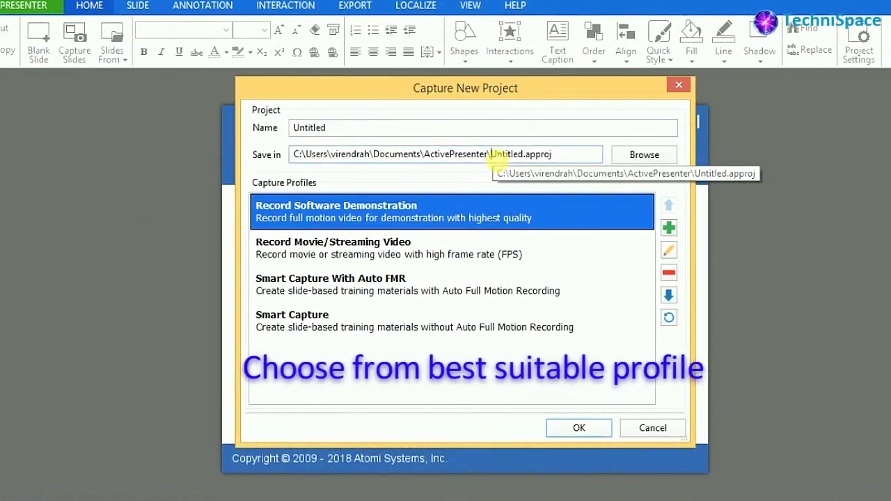
pyautogui.write('test')
pyautogui.press('Return')
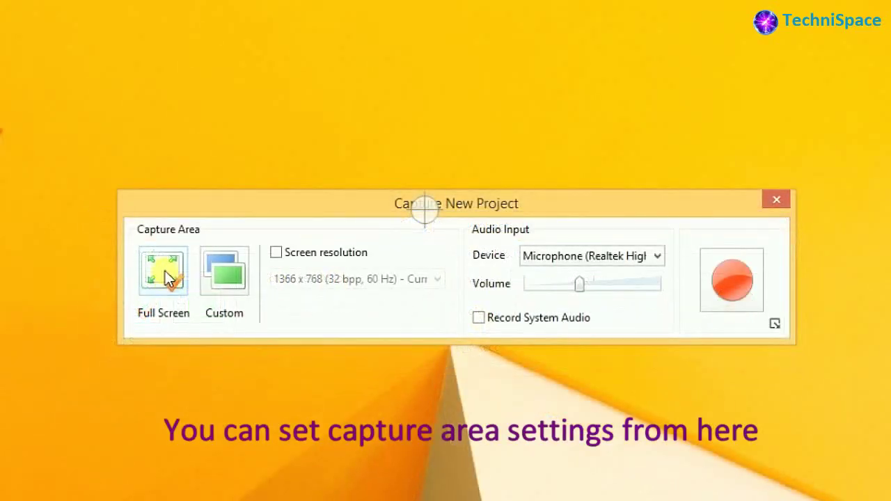
# Step: Use a custom capture area and stretch it over nearly the whole screen, about 1358 × 687 pixels
pyautogui.click(224, 271)
pyautogui.moveTo(169, 135); pyautogui.dragTo(281, 185)
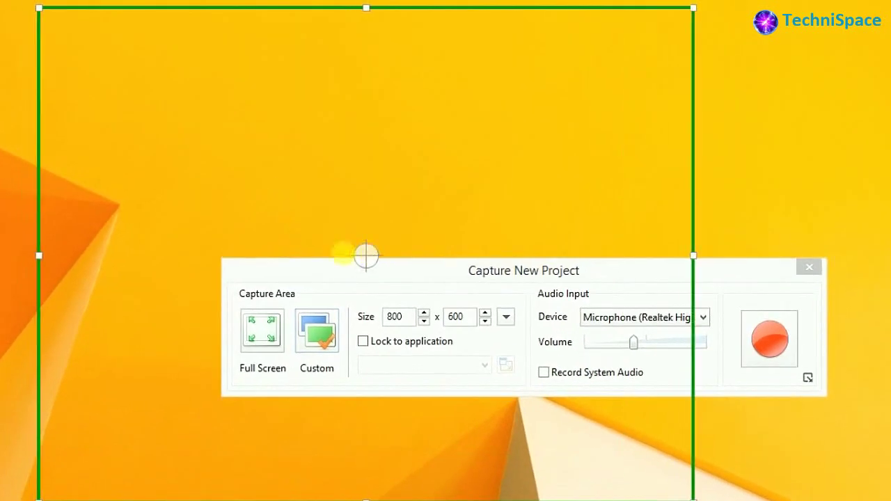
pyautogui.moveTo(40, 259); pyautogui.dragTo(2, 257)
pyautogui.moveTo(691, 264); pyautogui.dragTo(890, 257)
pyautogui.moveTo(497, 9); pyautogui.dragTo(498, 4)
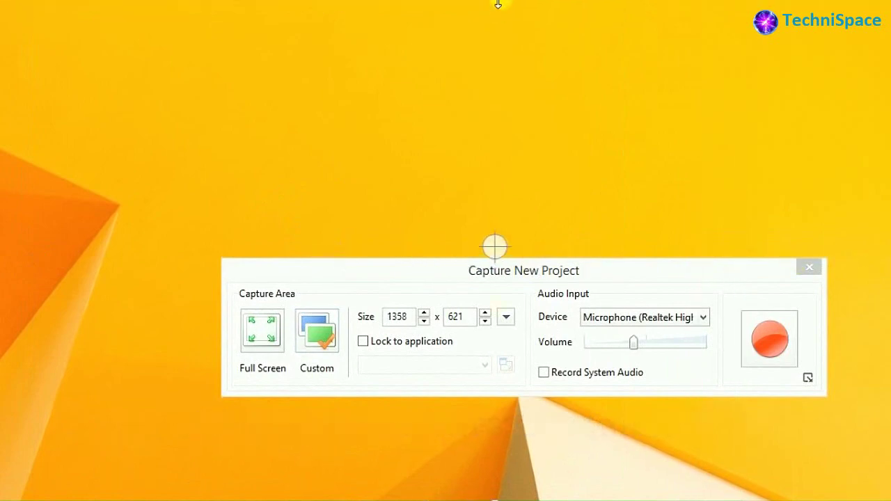
pyautogui.moveTo(493, 498); pyautogui.dragTo(493, 500)
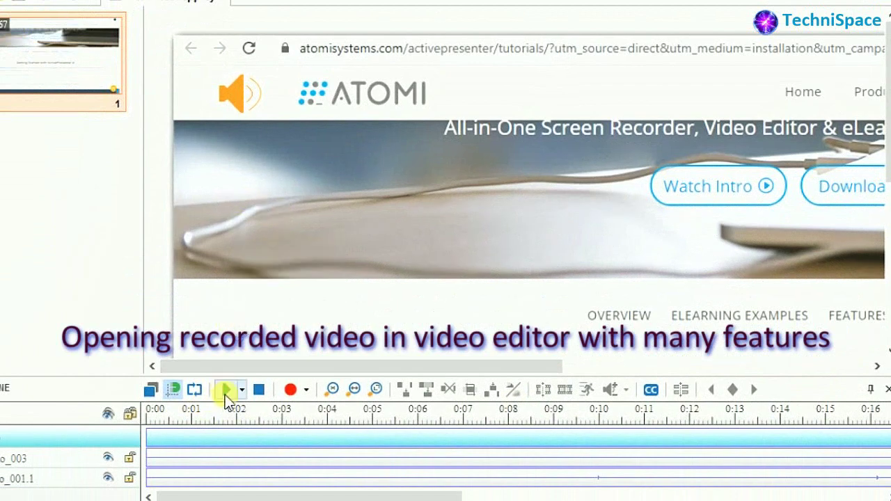
# Step: Preview the recording in the editor and look through the interaction and annotation objects available for insertion
pyautogui.click(227, 394)
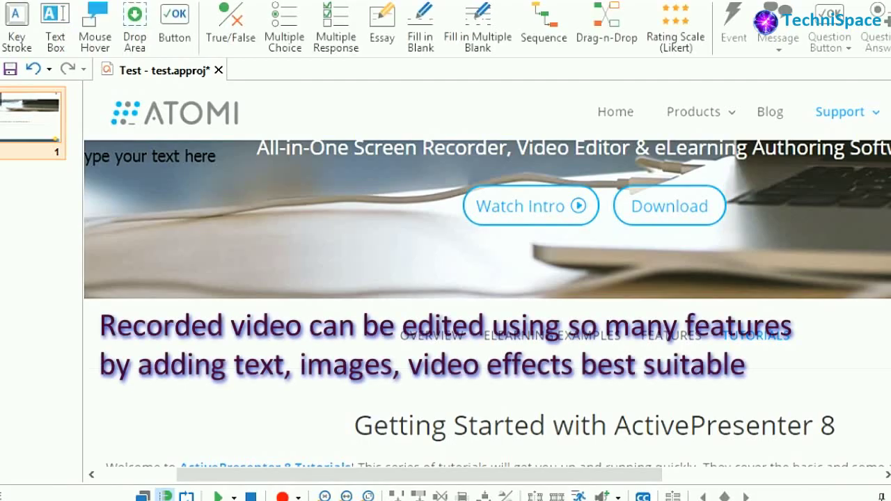
pyautogui.click(397, 0)
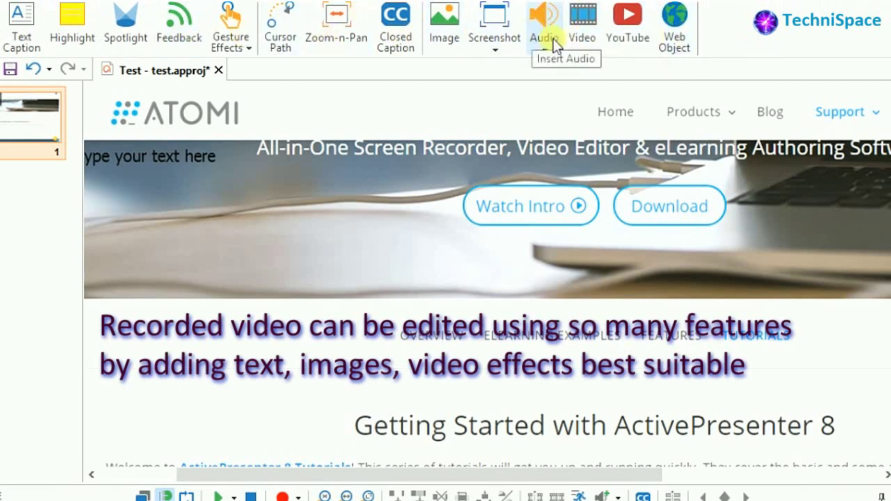
pyautogui.click(440, 2)
pyautogui.scroll(-1, 440, 2)
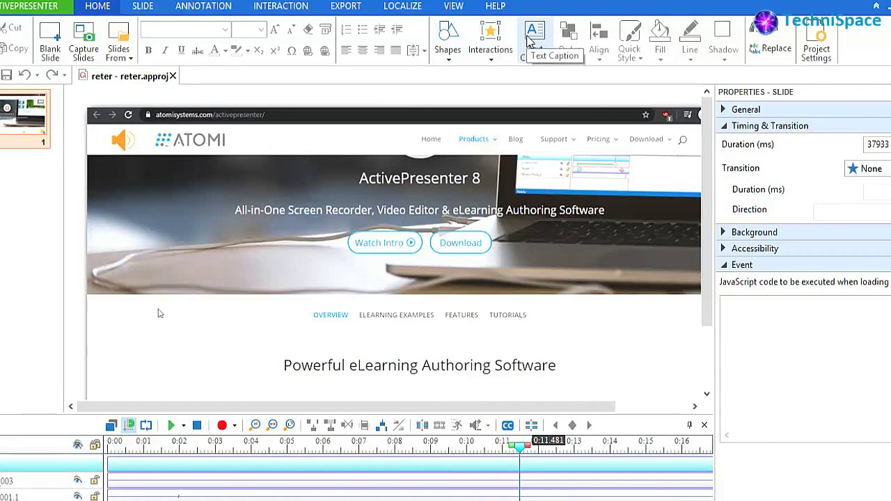
# Step: Add a text caption reading "Screen recorder" to the slide and place it just below the laptop image, beside the OVERVIEW link
pyautogui.click(532, 39)
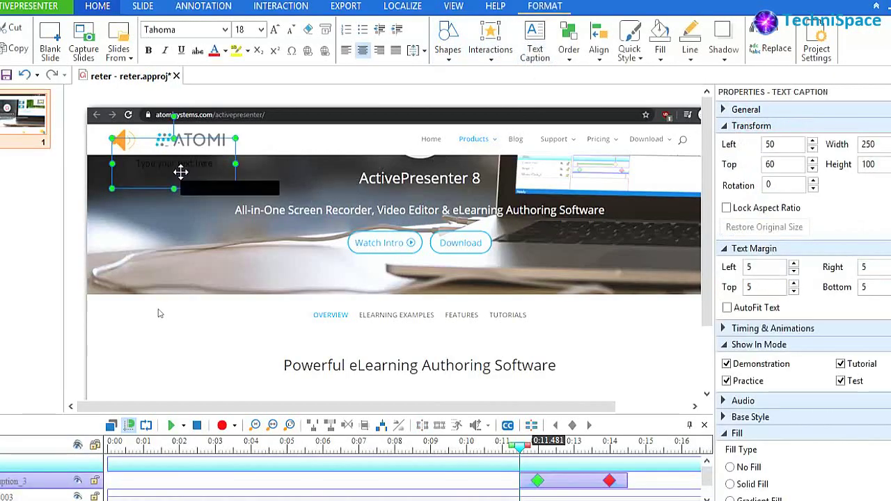
pyautogui.moveTo(181, 172); pyautogui.dragTo(557, 265)
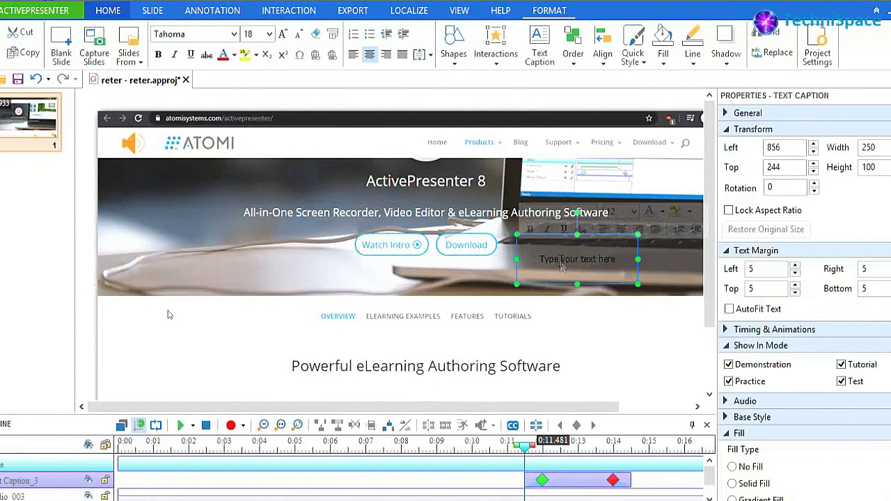
pyautogui.doubleClick(535, 268)
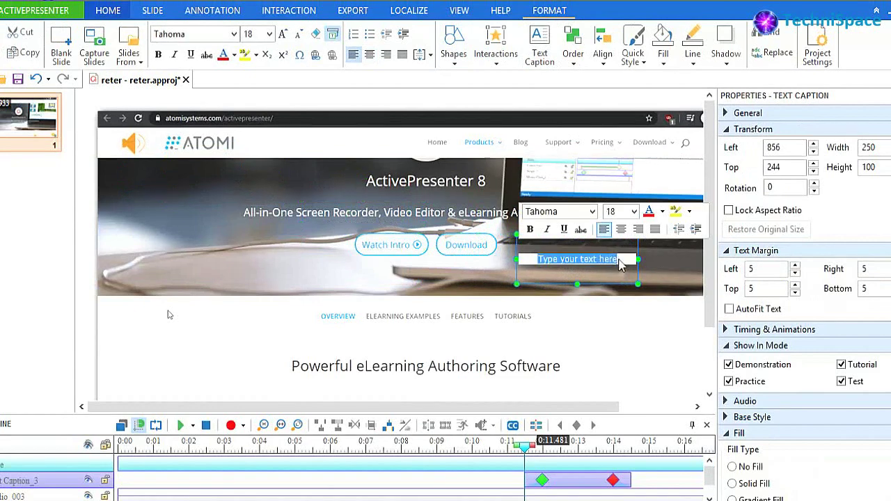
pyautogui.write('Screen recorder')
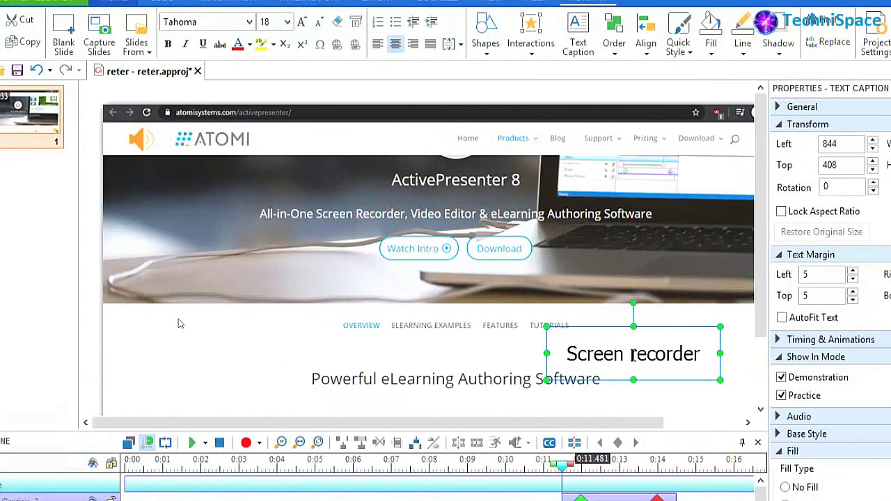
pyautogui.moveTo(636, 325); pyautogui.dragTo(209, 324)
# Step: Examine the fill colours and preset shadows available for the "Screen recorder" caption
pyautogui.click(710, 46)
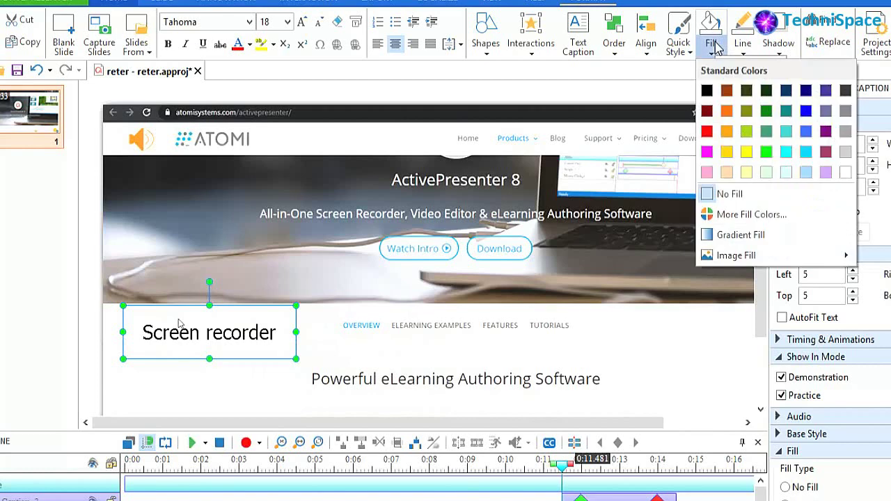
pyautogui.click(780, 43)
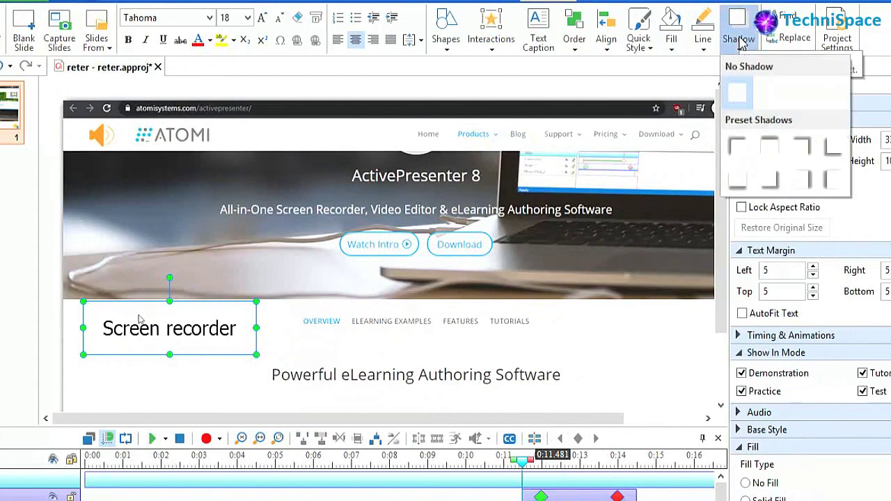
pyautogui.click(741, 43)
pyautogui.click(742, 43)
pyautogui.click(783, 43)
pyautogui.click(737, 39)
pyautogui.click(737, 38)
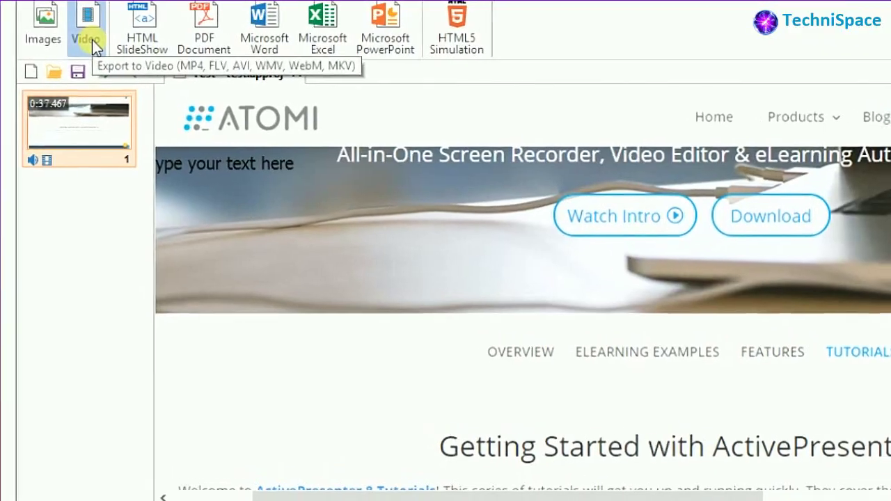
# Step: Review the general and thumbnail settings for video export and export the project as the MP4 file test.mp4
pyautogui.click(92, 39)
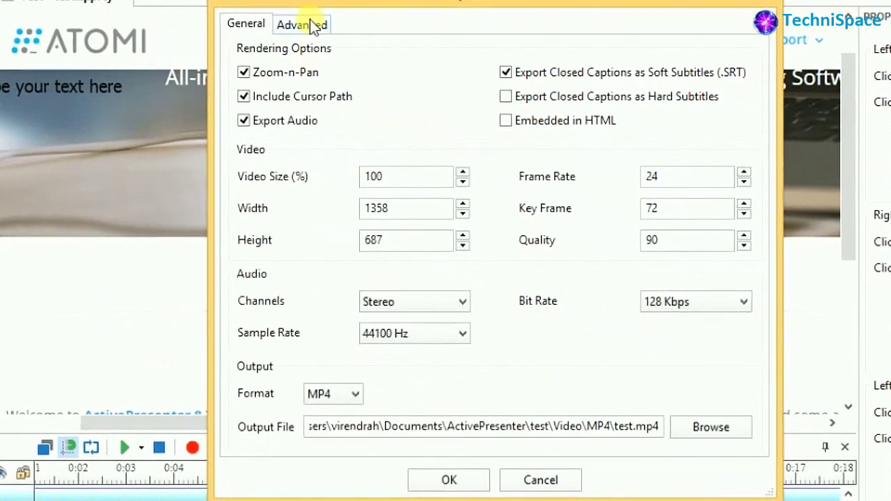
pyautogui.click(306, 24)
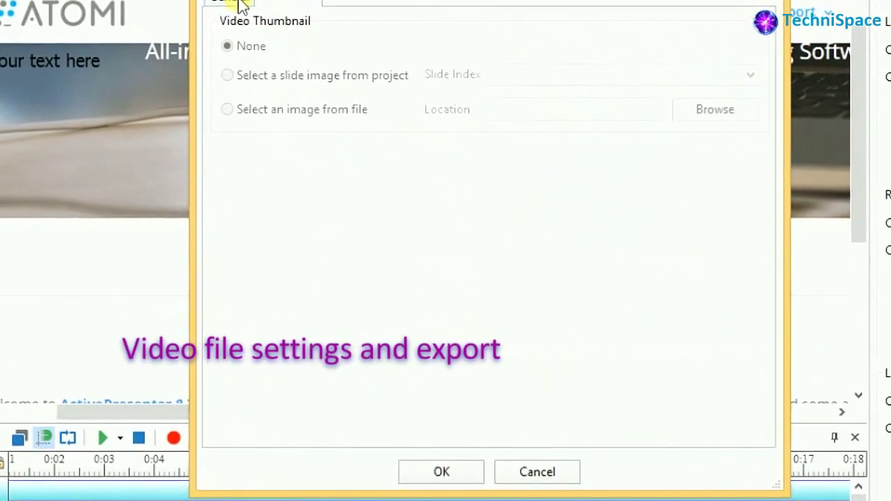
pyautogui.click(237, 2)
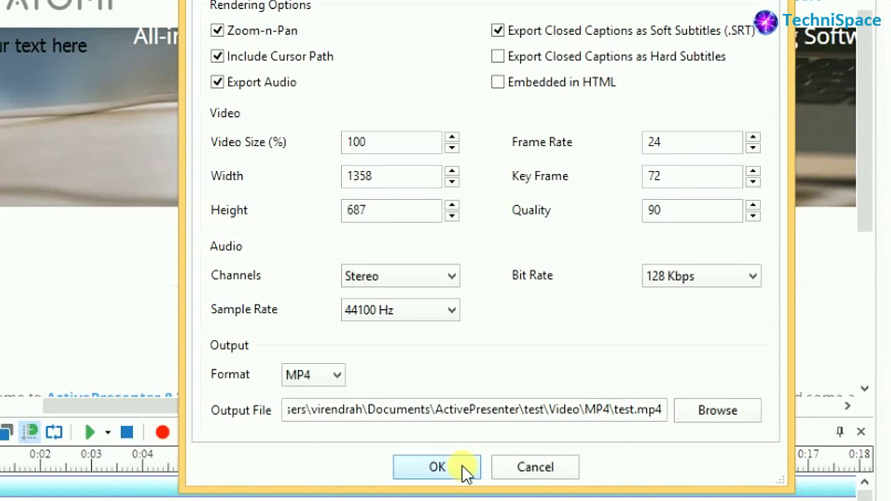
pyautogui.click(464, 467)
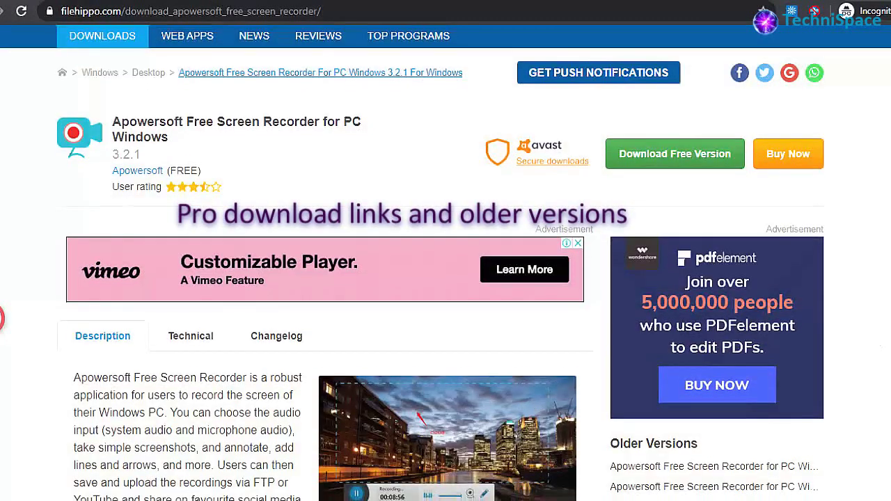
# Step: Switch to Apowersoft Free Screen Capture, open its screen recorder and check the actions offered for the sc1.mp4 recording
pyautogui.scroll(-1, 445, 279)
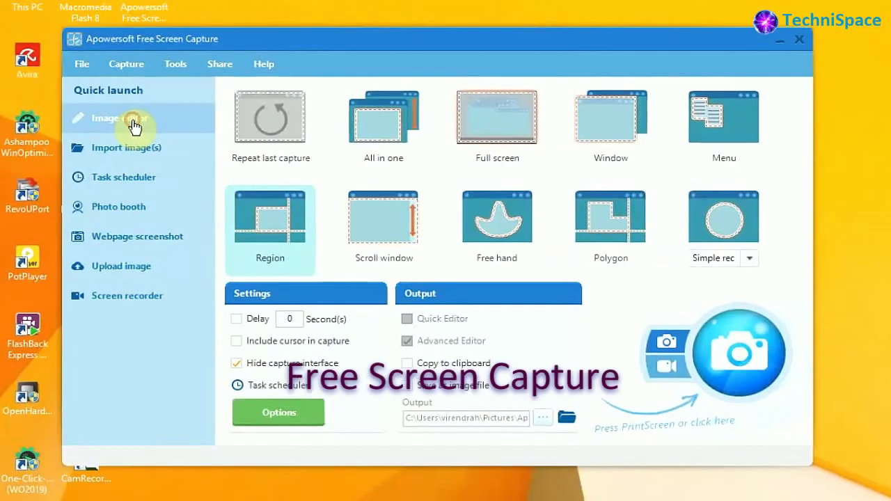
pyautogui.click(148, 110)
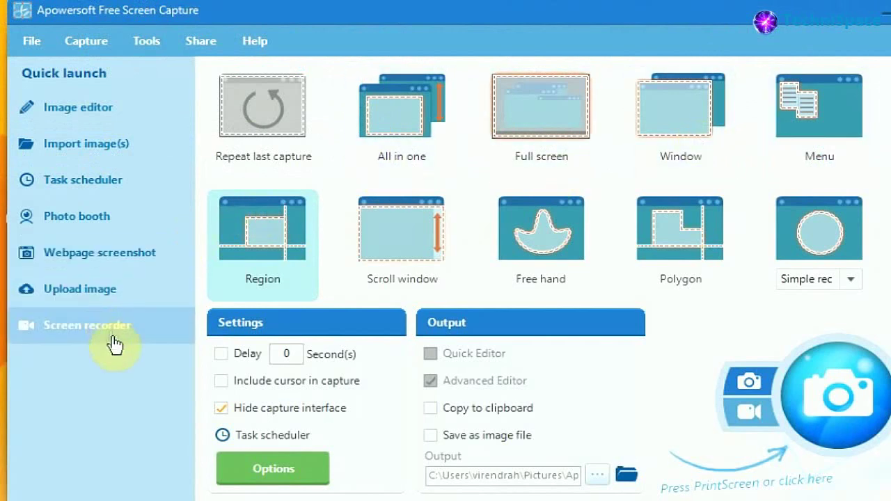
pyautogui.click(113, 339)
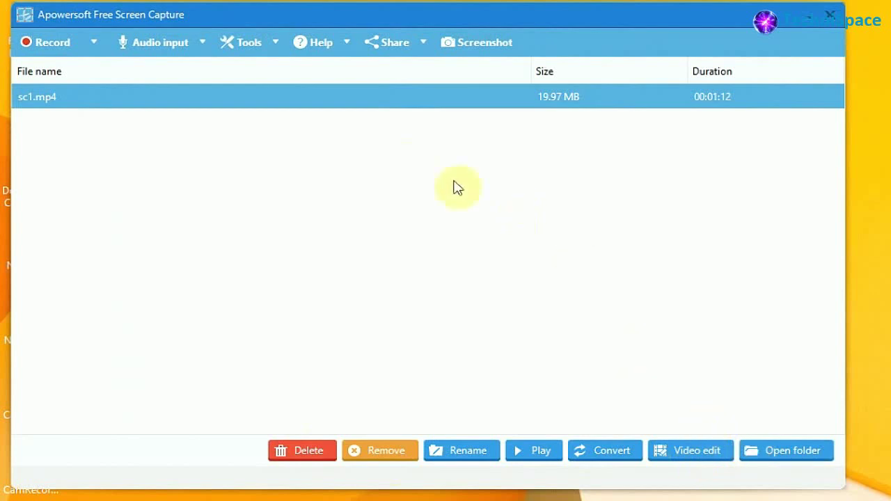
pyautogui.rightClick(349, 110)
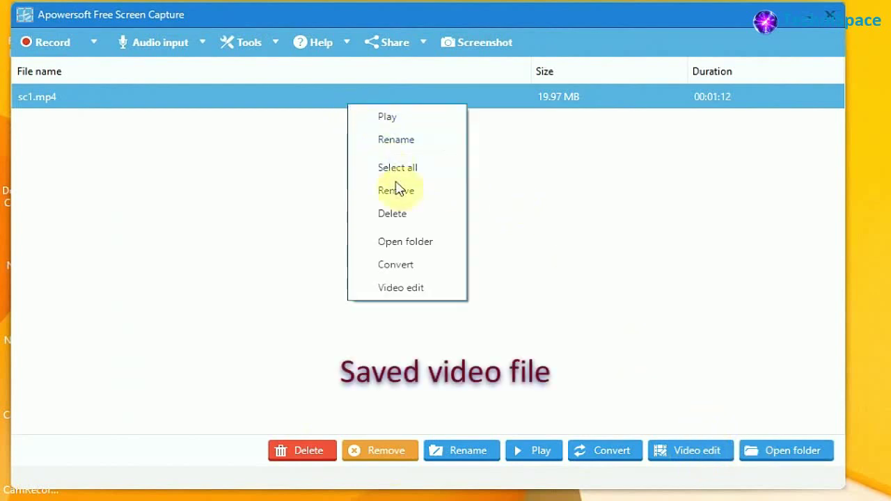
pyautogui.rightClick(100, 96)
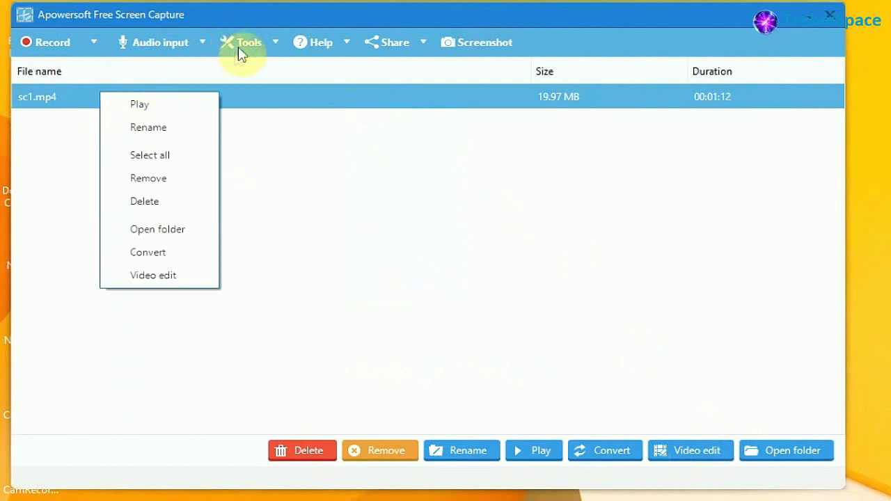
# Step: Open the recorder's options and review the general settings with keyboard shortcuts, the screenshot settings and the recording settings
pyautogui.click(272, 44)
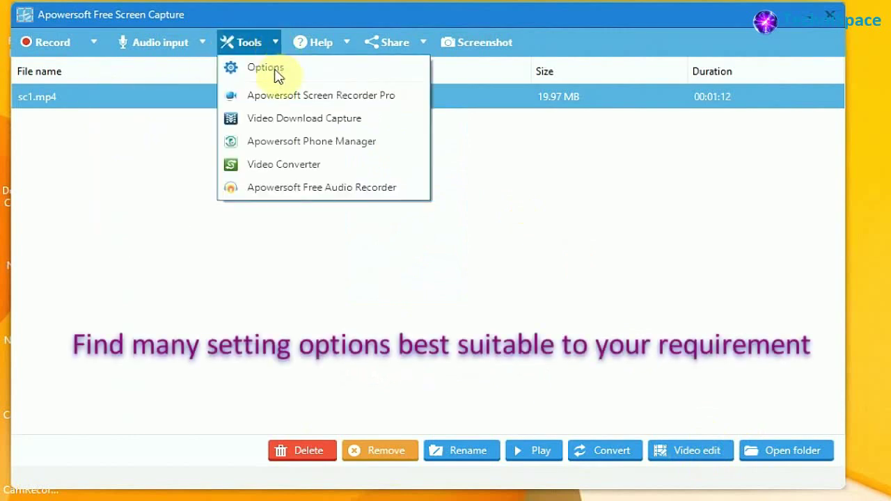
pyautogui.click(277, 72)
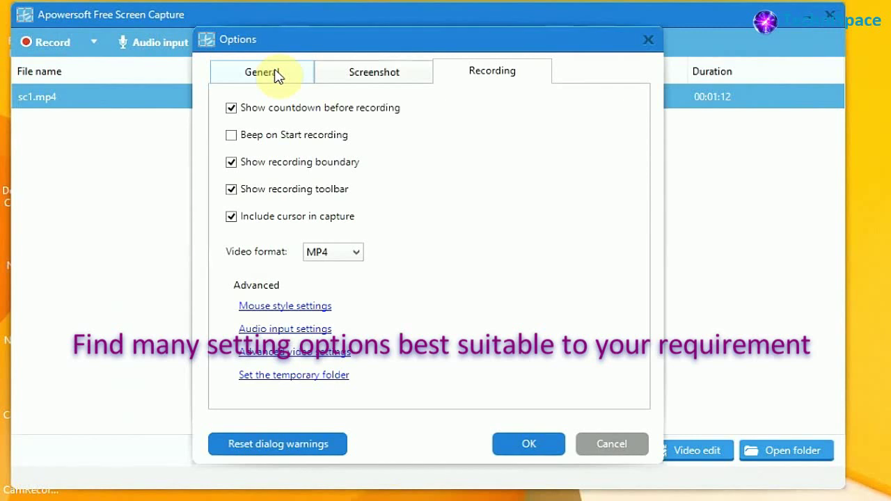
pyautogui.click(276, 73)
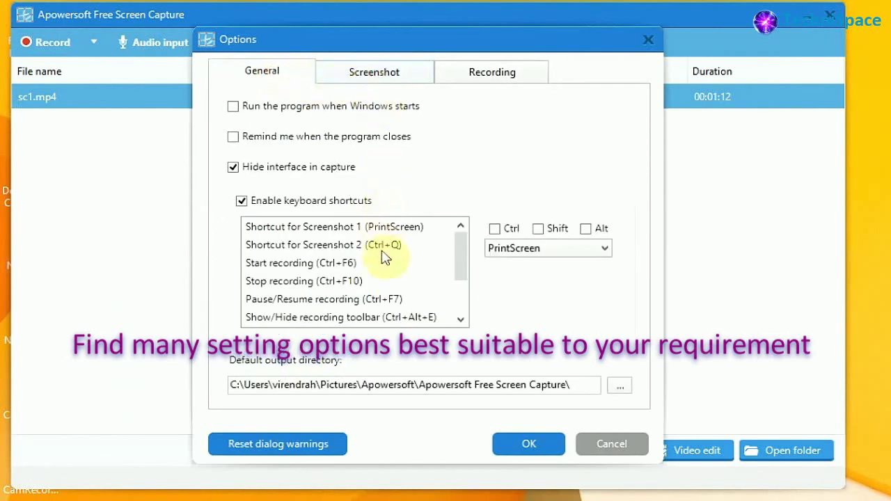
pyautogui.moveTo(459, 266); pyautogui.dragTo(458, 246)
pyautogui.click(395, 75)
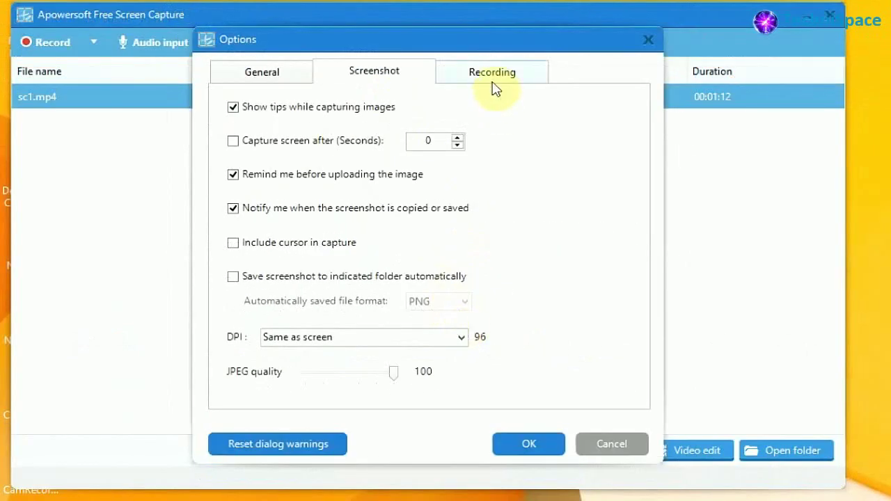
pyautogui.click(501, 56)
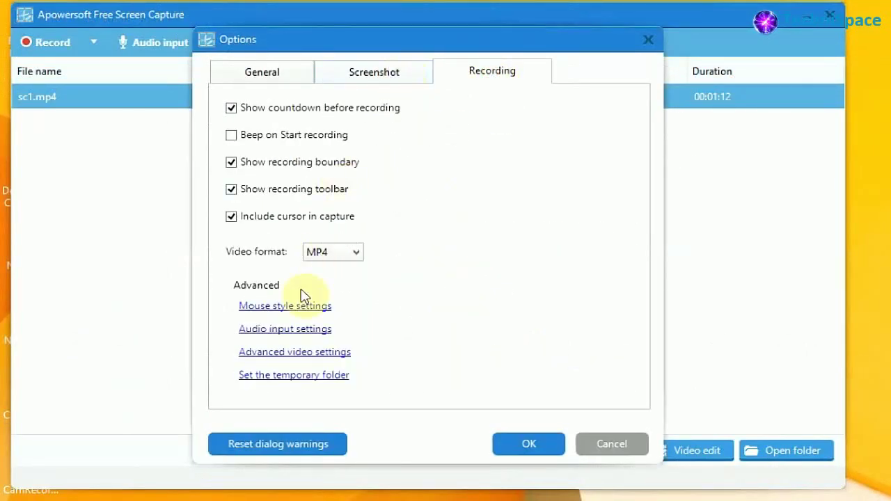
# Step: Examine the video format, codec and mode choices in the advanced video settings and leave the options without saving
pyautogui.click(287, 353)
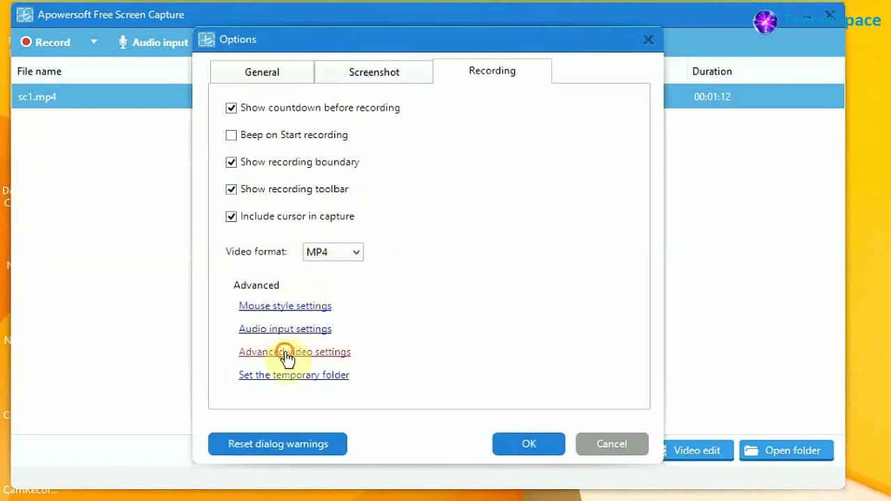
pyautogui.click(287, 353)
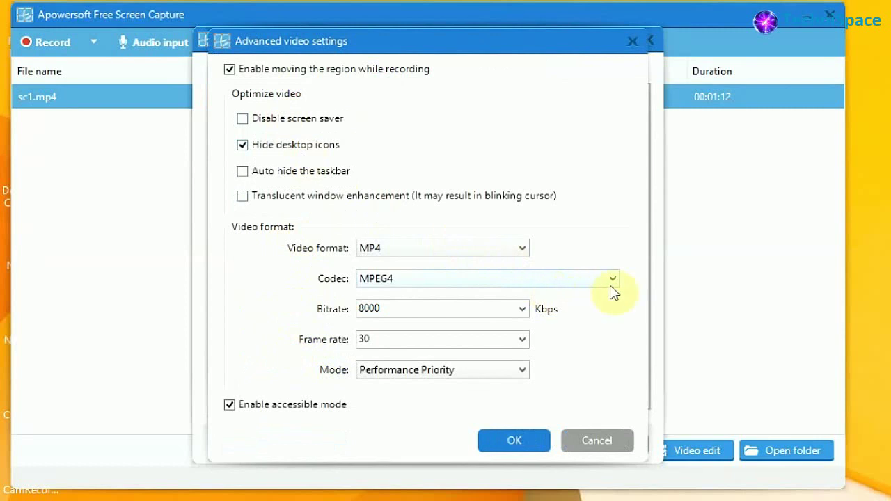
pyautogui.click(533, 249)
pyautogui.click(527, 248)
pyautogui.click(614, 277)
pyautogui.click(615, 280)
pyautogui.click(522, 370)
pyautogui.click(570, 367)
pyautogui.click(597, 442)
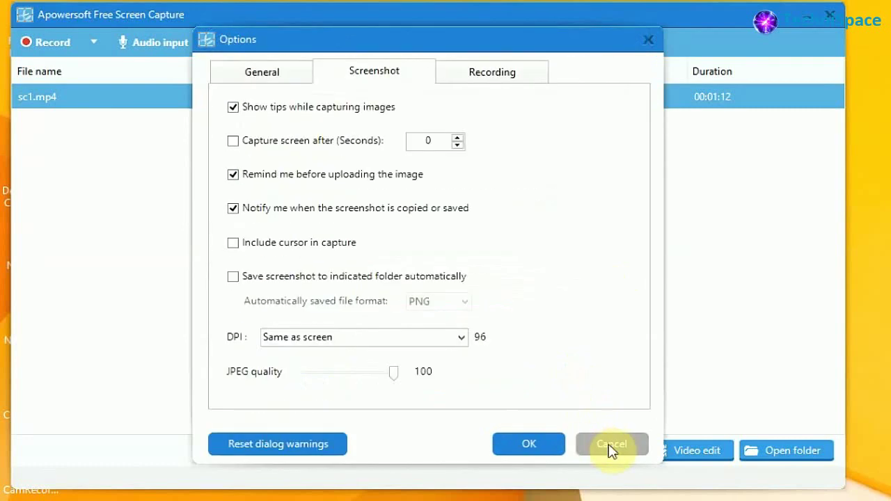
pyautogui.click(607, 444)
# Step: Open the folder that contains the sc1.mp4 recording
pyautogui.rightClick(238, 100)
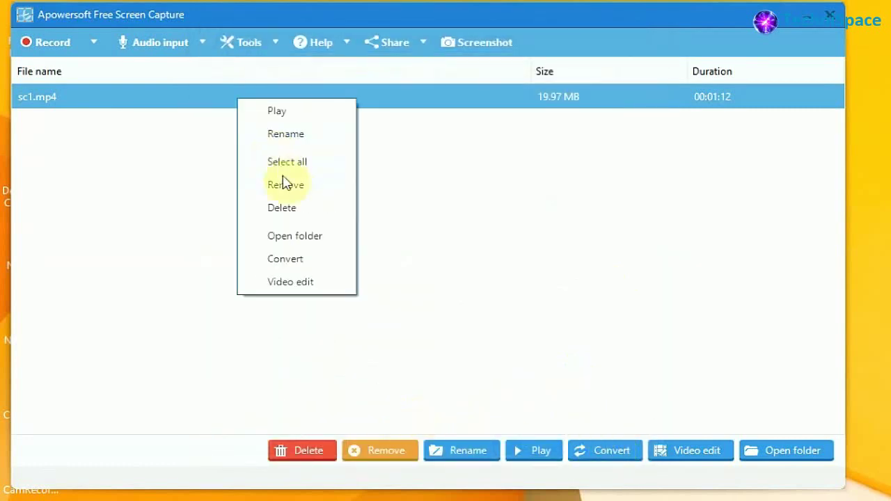
pyautogui.click(304, 240)
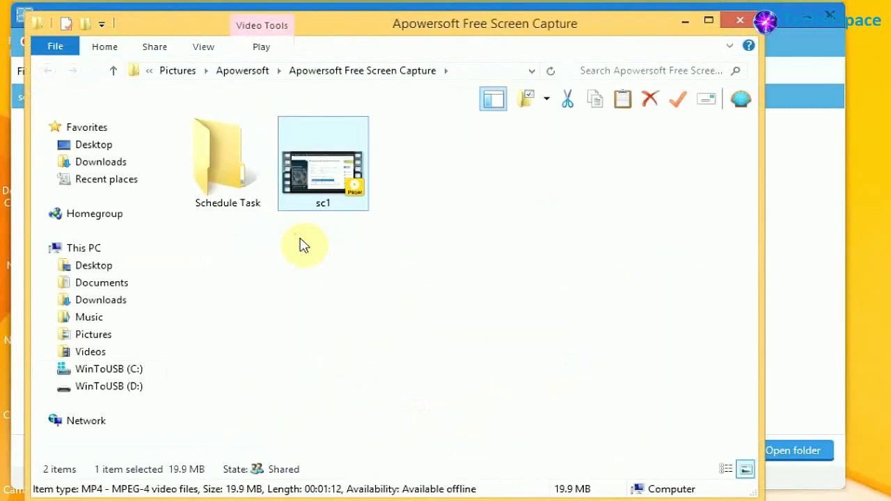
# Step: Play the sc1 recording in the video player and seek forward and back through it to review the captured footage
pyautogui.doubleClick(322, 184)
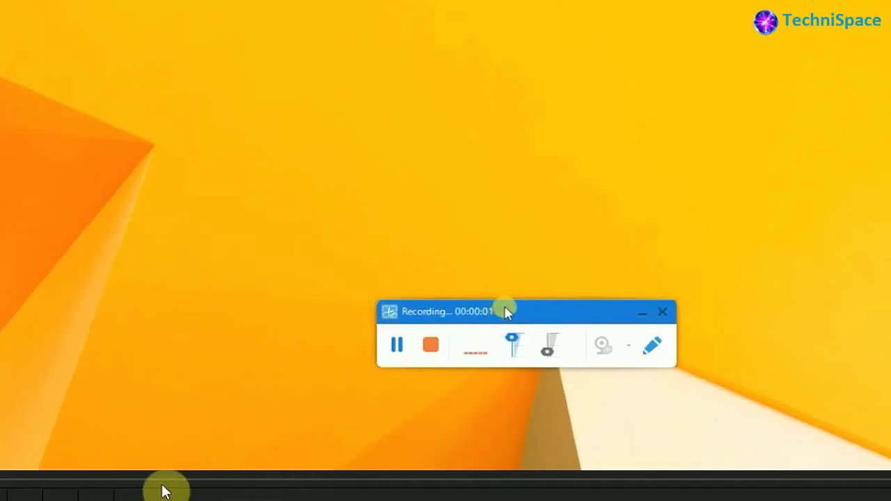
pyautogui.click(800, 481)
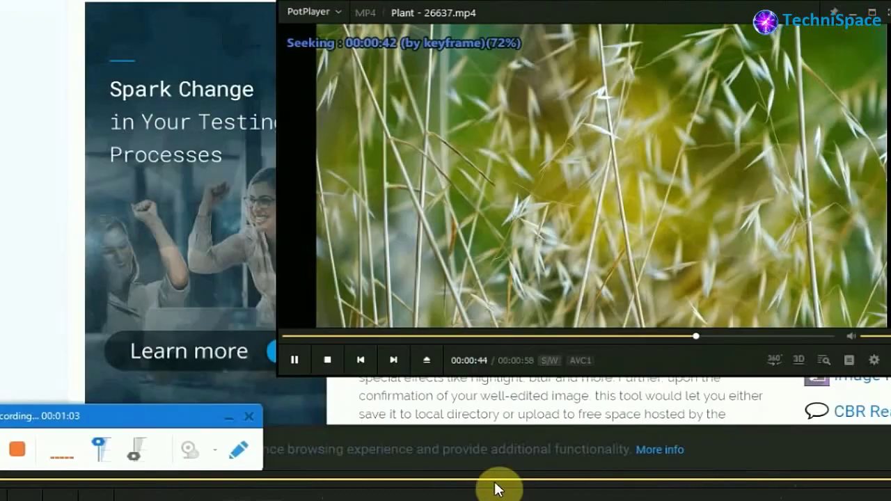
pyautogui.click(487, 479)
pyautogui.moveTo(355, 479); pyautogui.dragTo(278, 479)
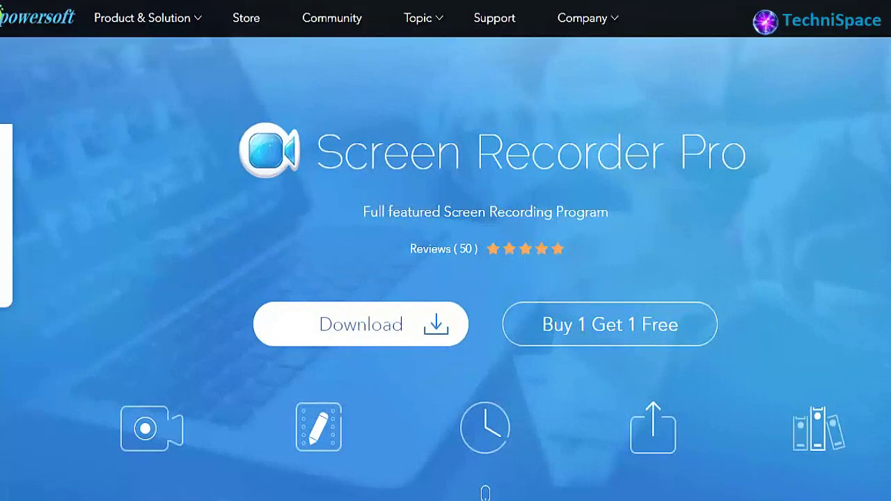
# Step: Download Screen Recorder Pro from its product page on the Apowersoft website
pyautogui.scroll(-15, 446, 278)
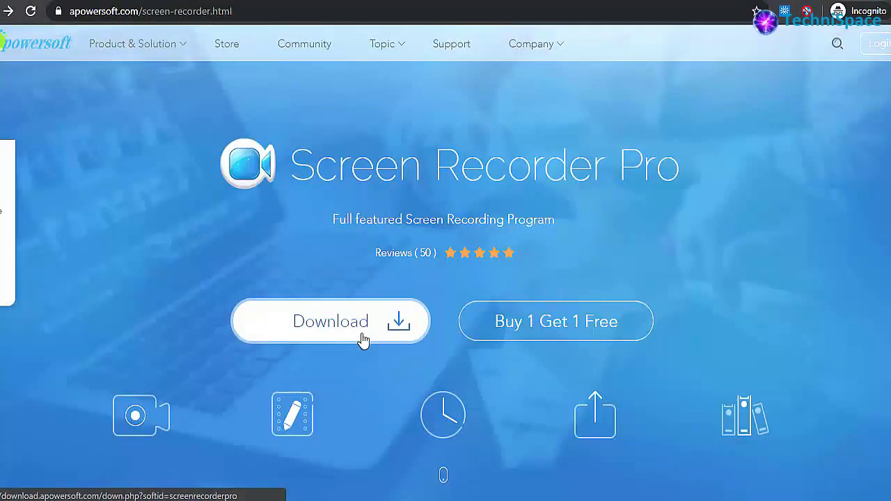
pyautogui.click(362, 340)
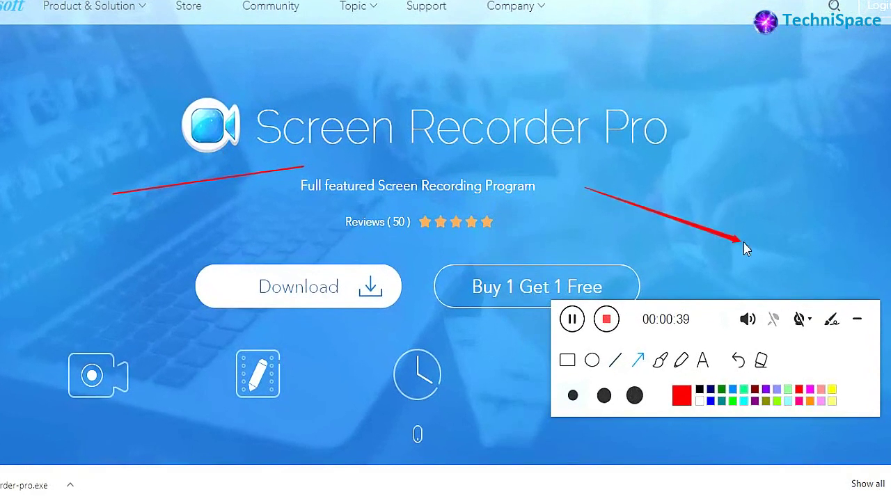
# Step: Draw a red arrow on the Screen Recorder Pro page with the recorder's annotation tools while recording
pyautogui.moveTo(759, 221); pyautogui.dragTo(749, 179)
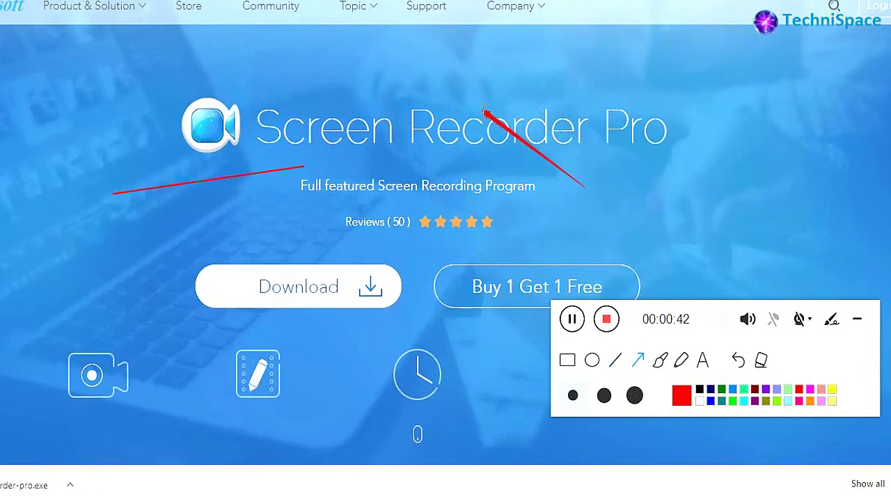